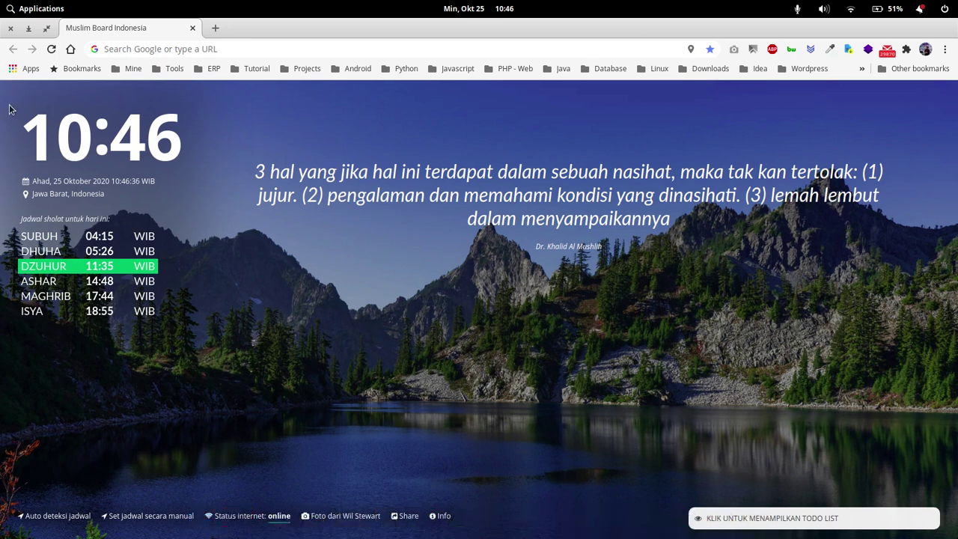
Launch Oracle VM VirtualBox Manager from the application search and reposition its window on the desktop
left_click(42, 9)
type("vir")
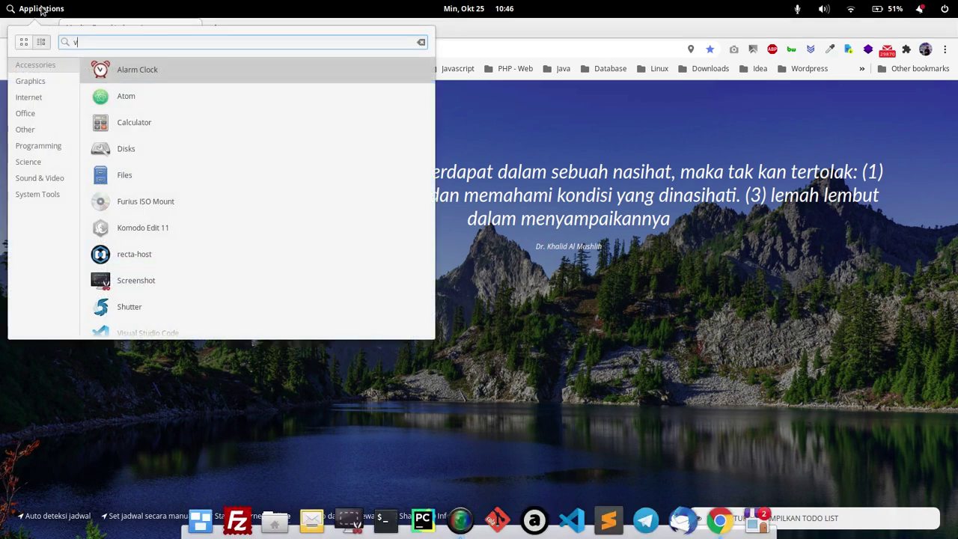
key("Return")
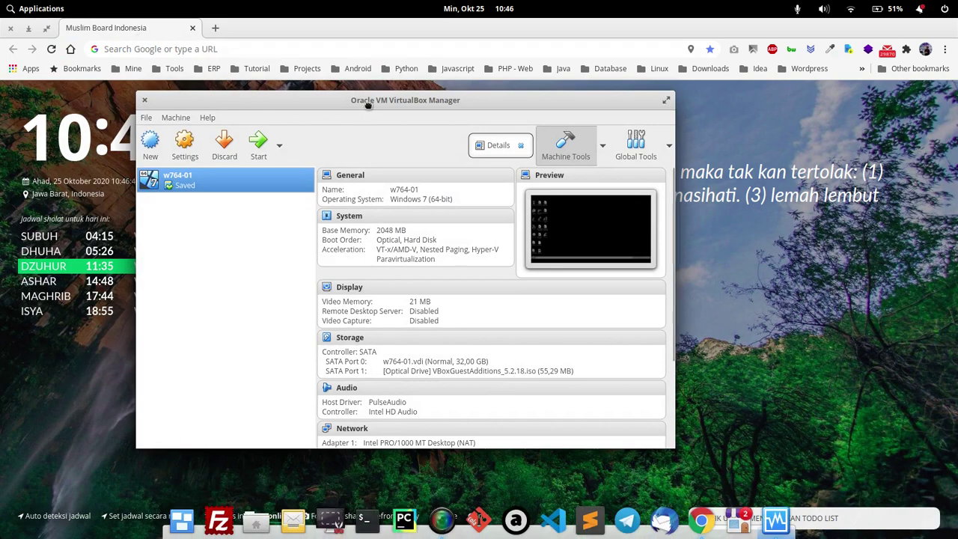
left_click_drag(367, 104, 410, 68)
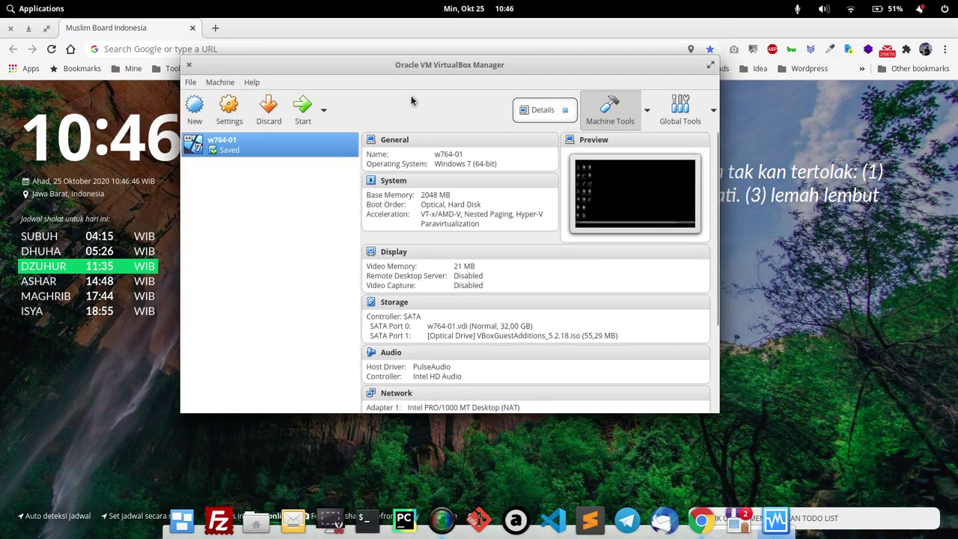
left_click_drag(469, 73, 540, 110)
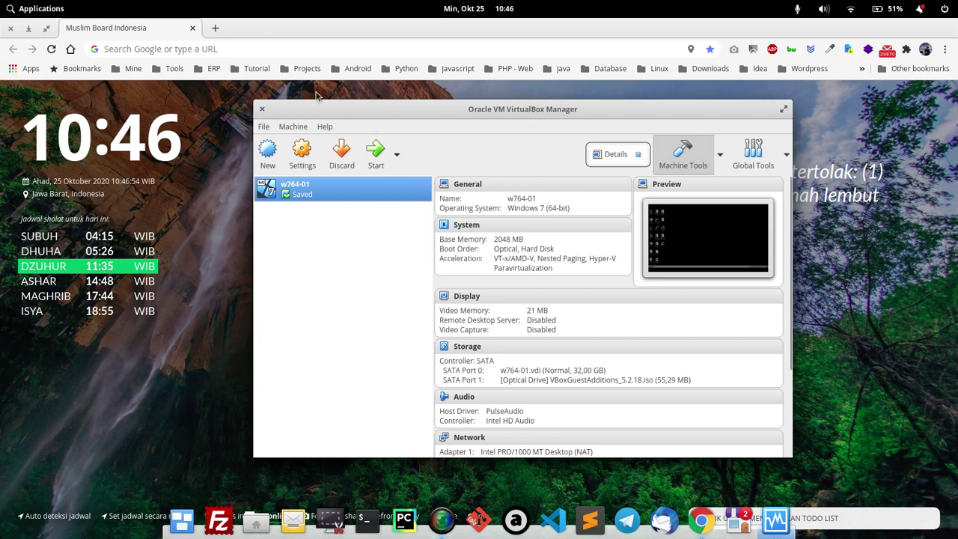
Switch to the Chrome browser and open the Ubuntu Server download page at ubuntu.com/download/server
left_click(256, 49)
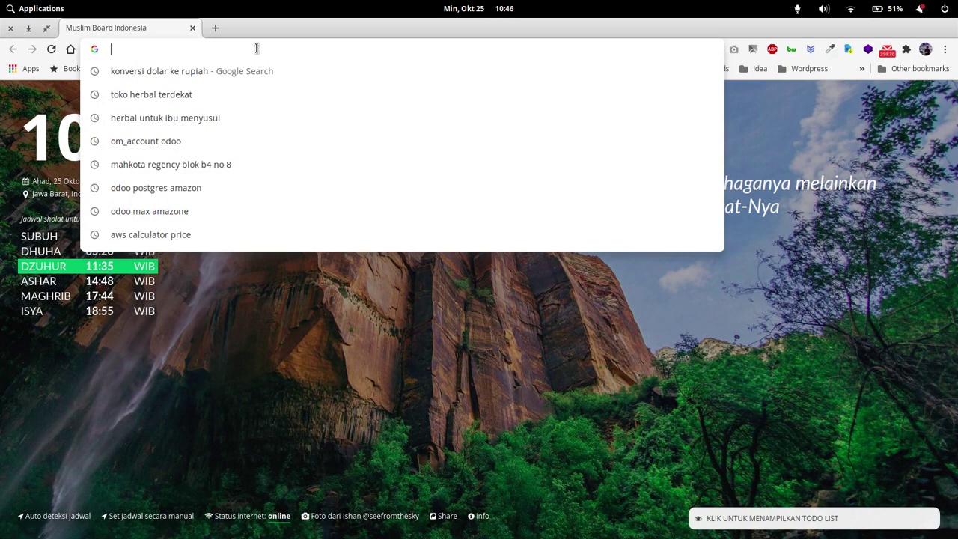
type("ubuntu")
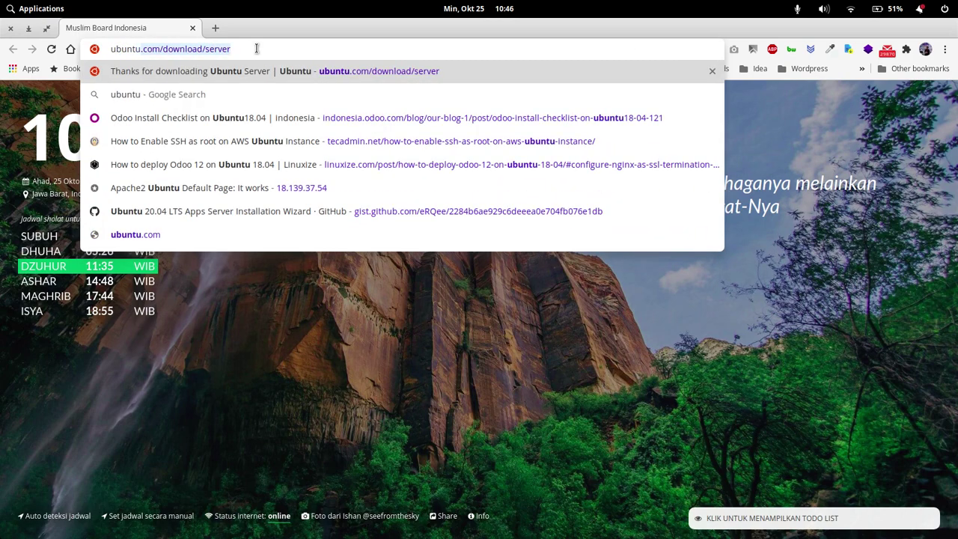
key("Return")
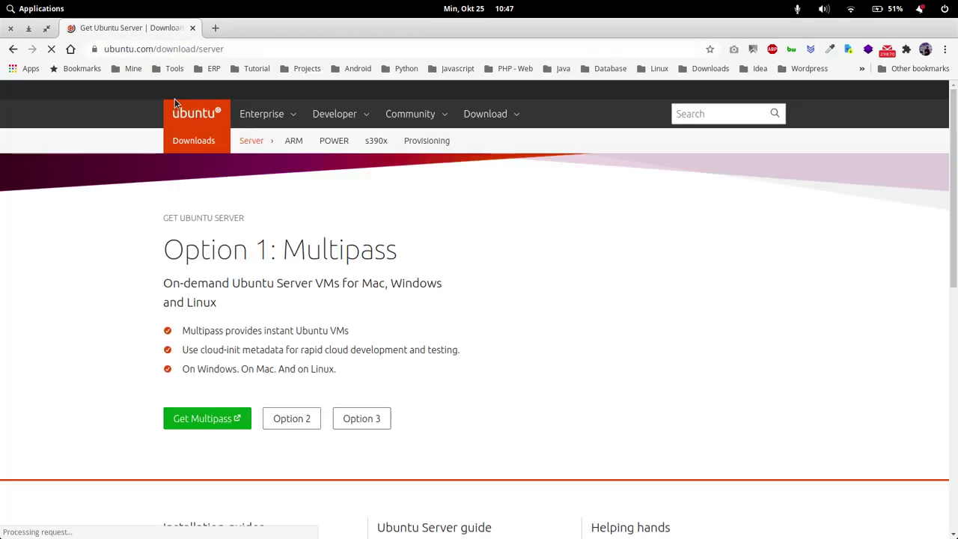
left_click(484, 114)
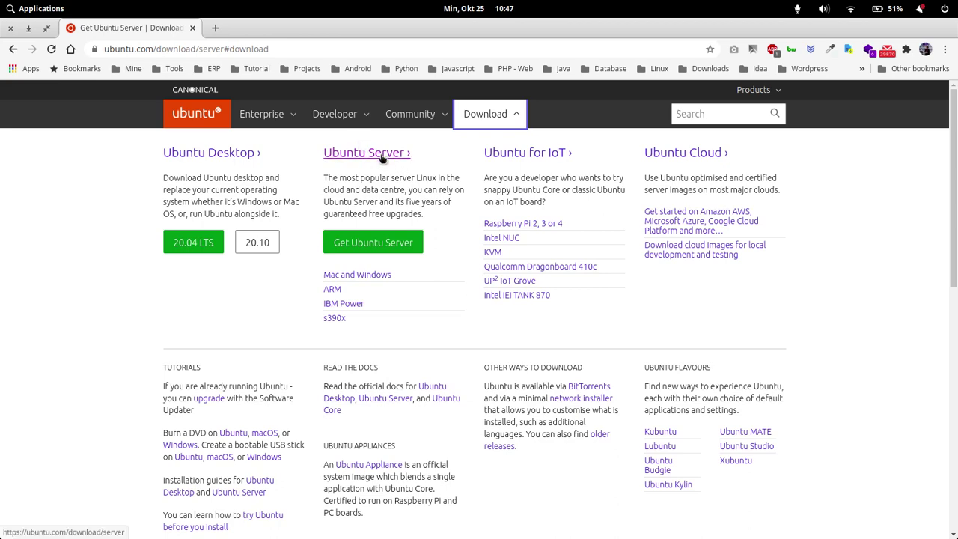
left_click(381, 156)
scroll(351, 328, "down", 3)
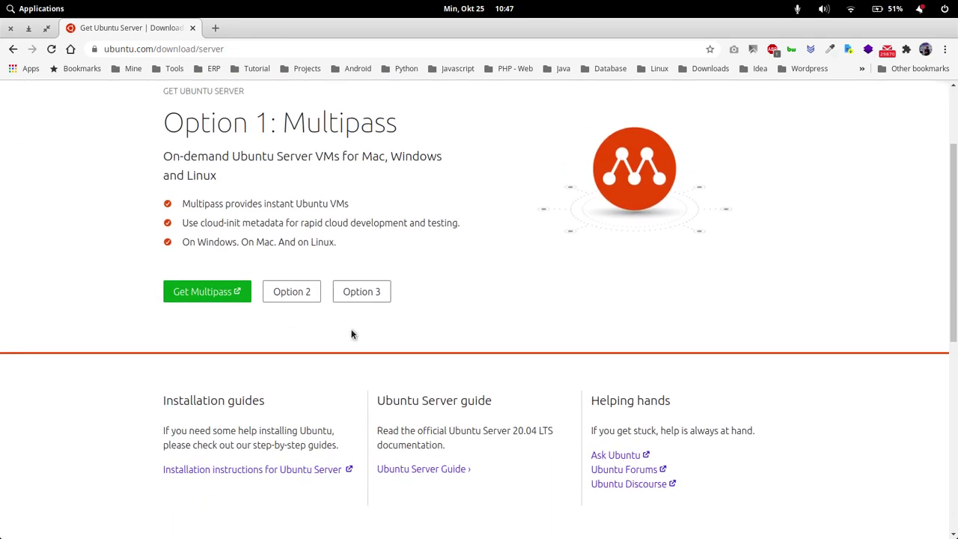
scroll(290, 296, "up", 3)
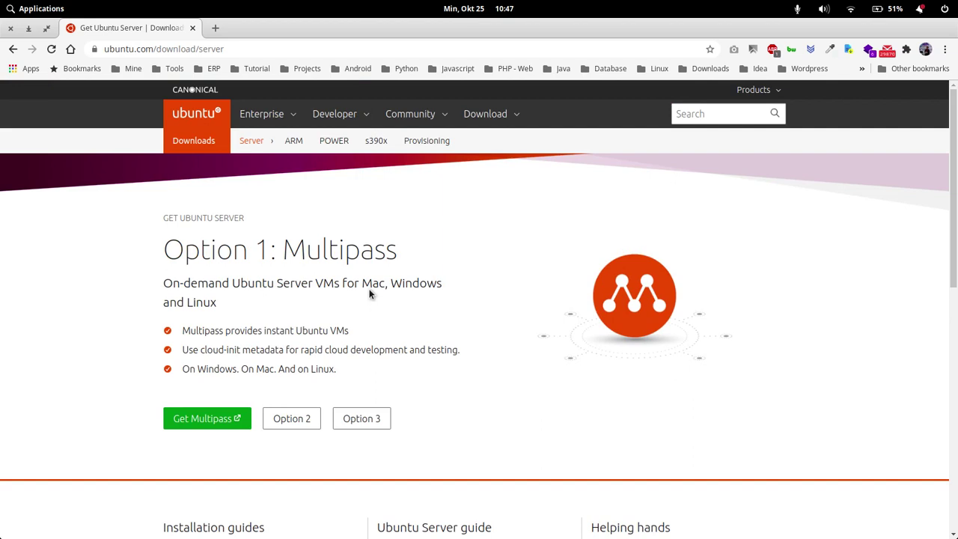
Review the Option 2 MAAS page and the Option 3 manual install of Ubuntu Server
double_click(340, 253)
left_click(291, 418)
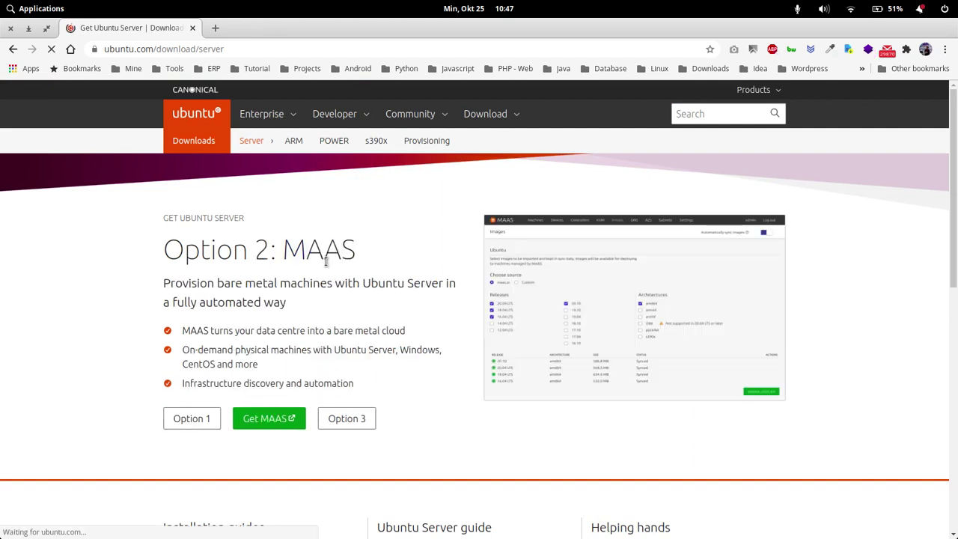
left_click(344, 421)
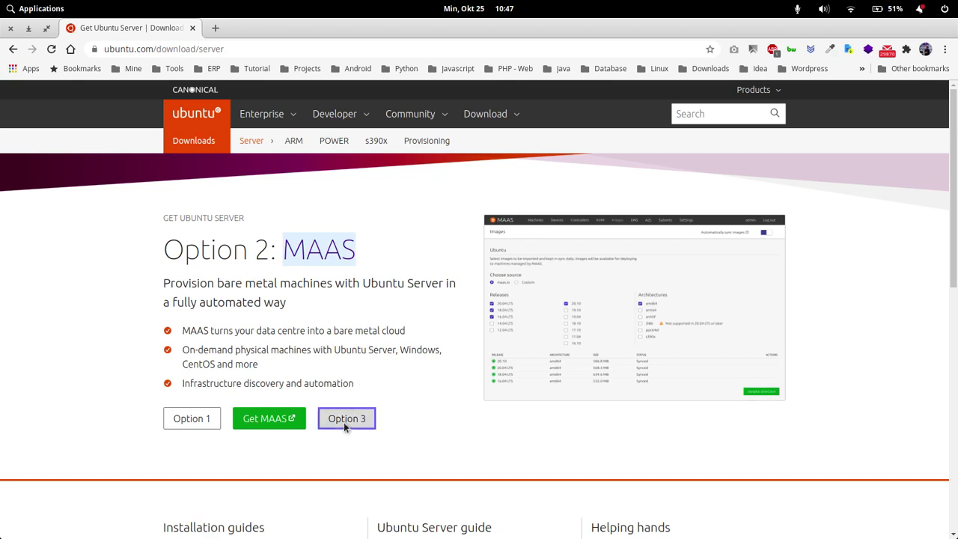
scroll(445, 453, "down", 2)
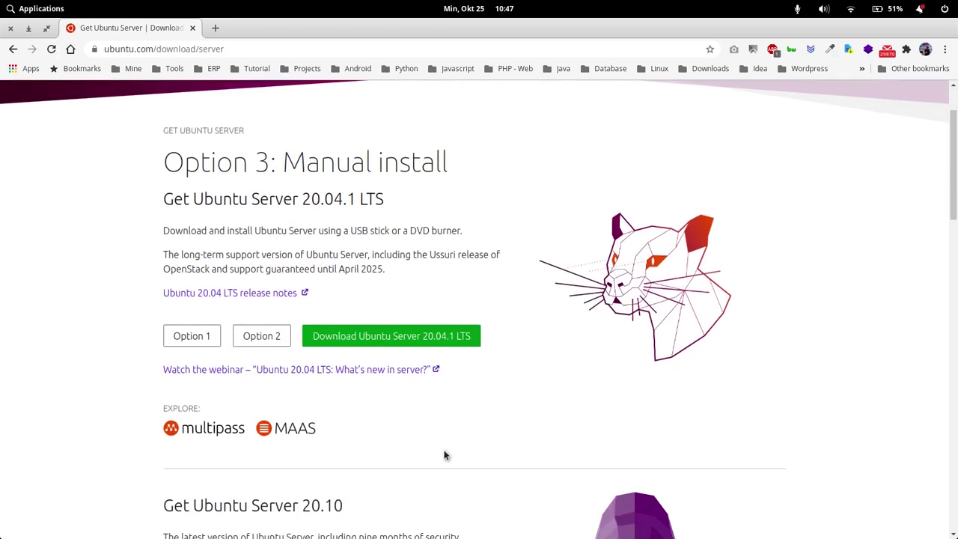
left_click_drag(284, 150, 449, 161)
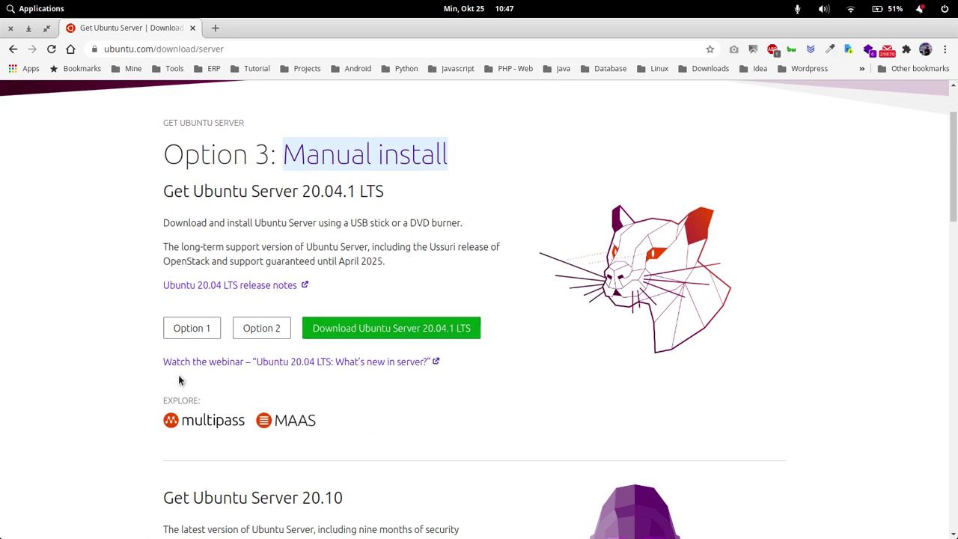
scroll(604, 337, "up", 3)
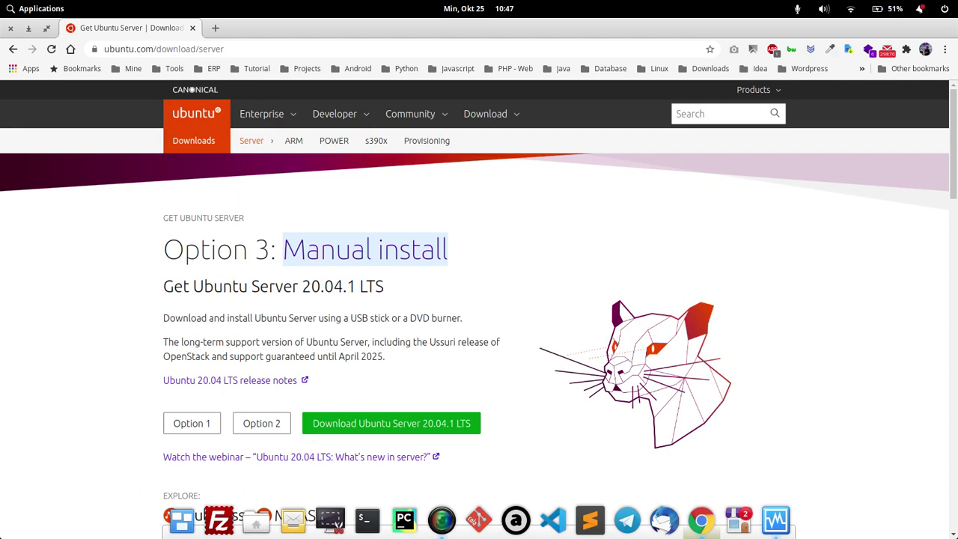
Switch to the file manager and check the Ubuntu 18.04.2 and 20.04.1 live server images in the ISO folder
left_click(255, 519)
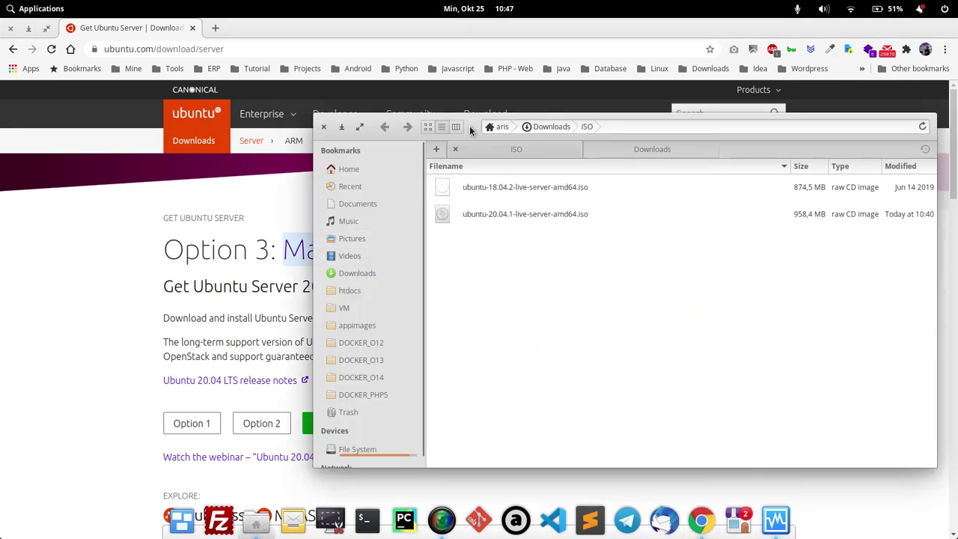
left_click_drag(467, 129, 336, 89)
left_click(438, 182)
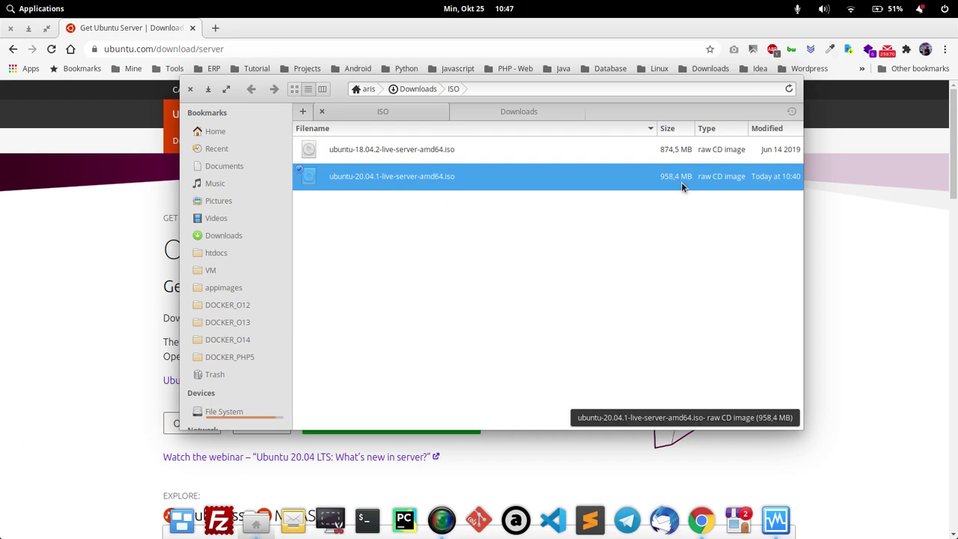
left_click(416, 210)
left_click(423, 155)
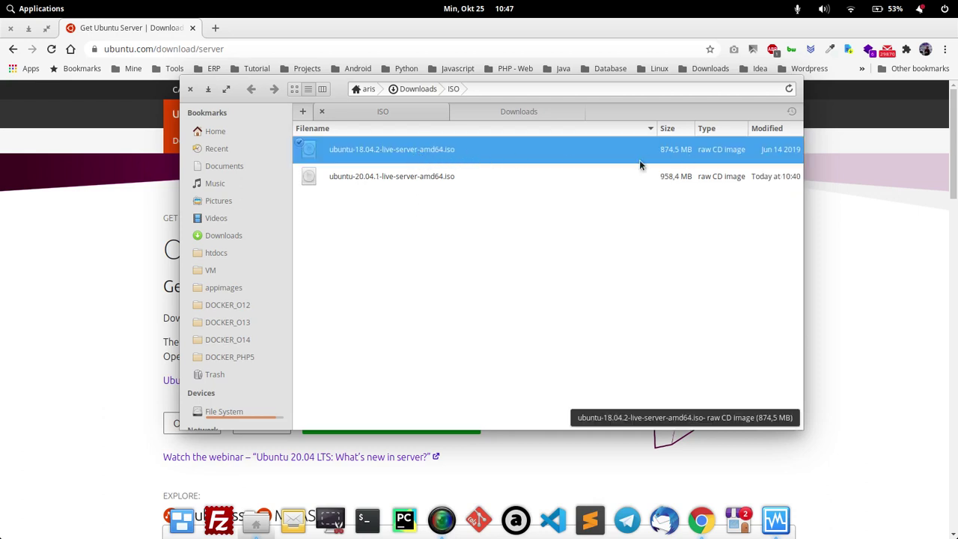
left_click(369, 177)
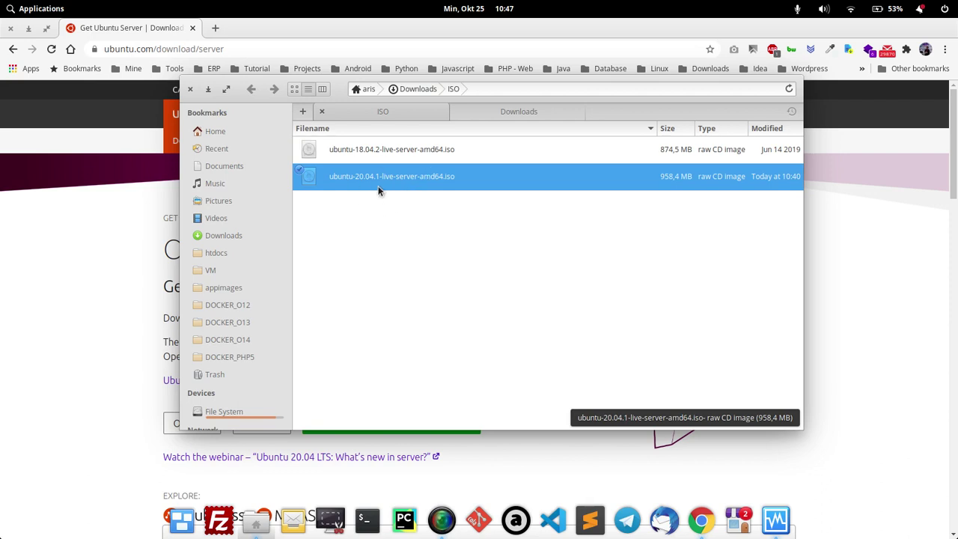
left_click(415, 236)
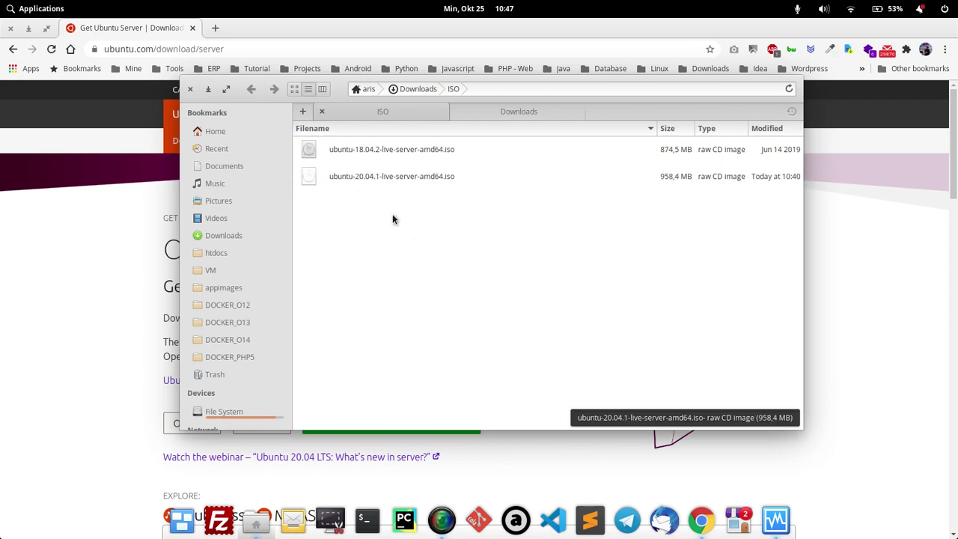
Switch back to VirtualBox Manager, start creating a new virtual machine and arrange the manager and creation windows side by side
left_click(775, 519)
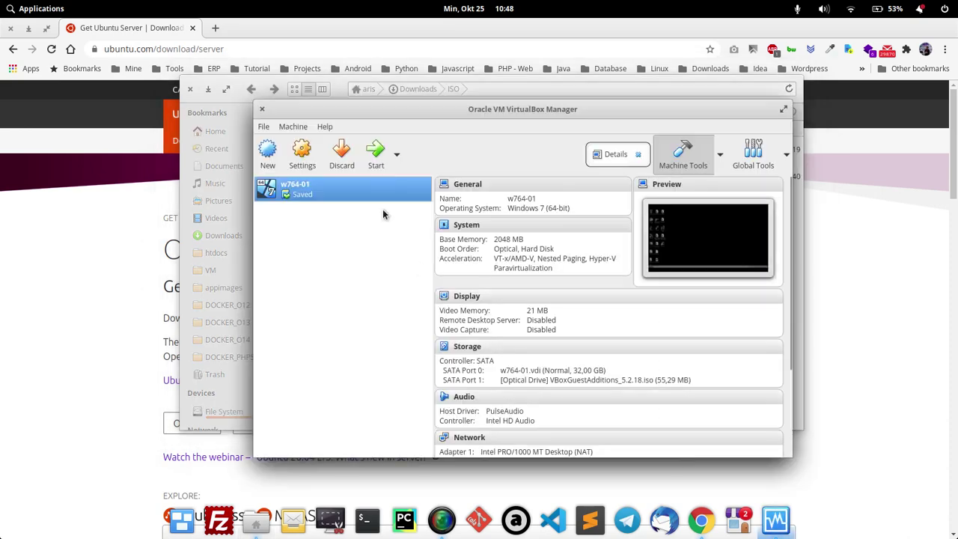
left_click_drag(446, 111, 490, 108)
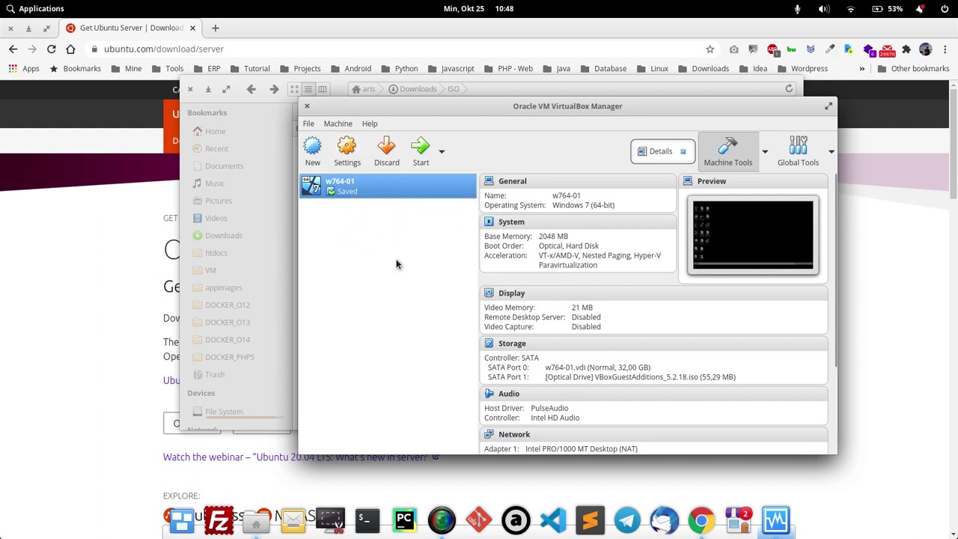
left_click(313, 150)
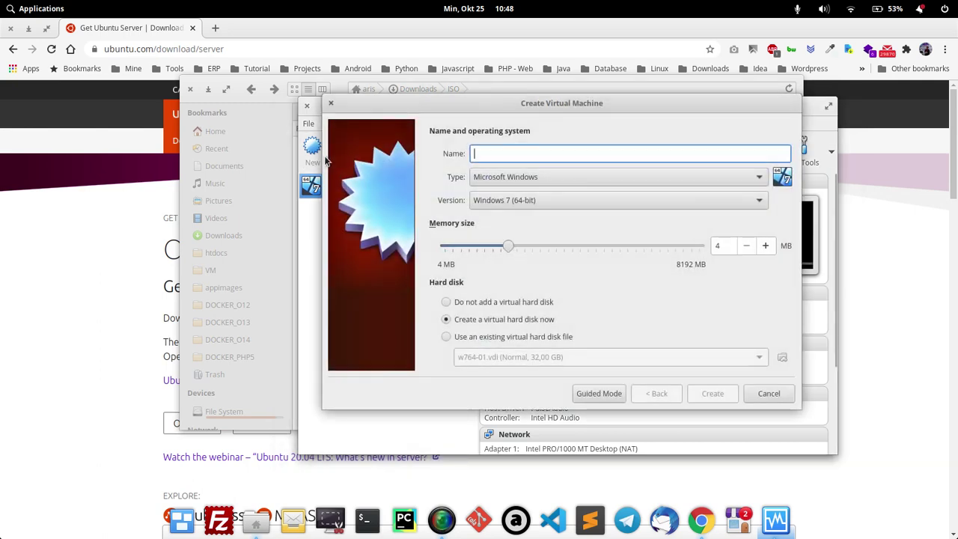
left_click_drag(540, 103, 392, 101)
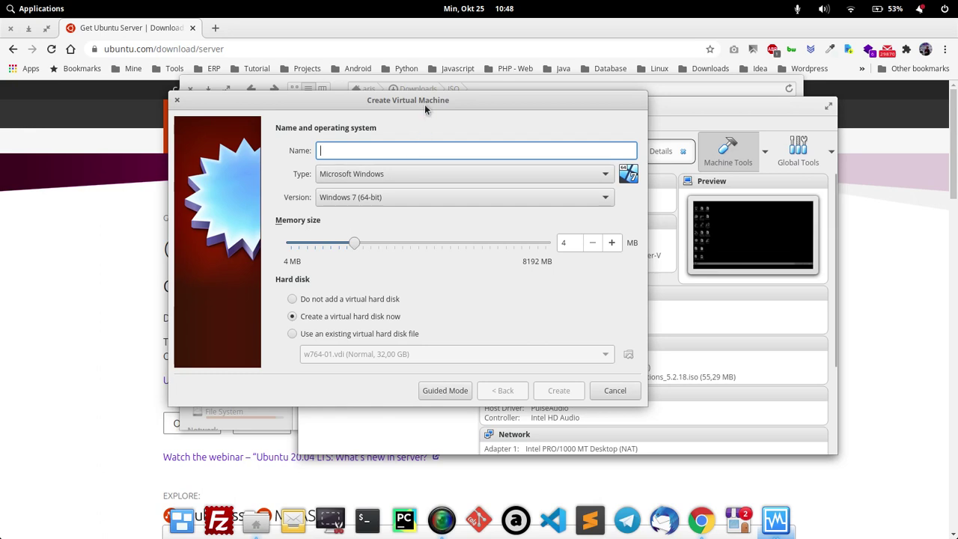
left_click_drag(424, 104, 426, 127)
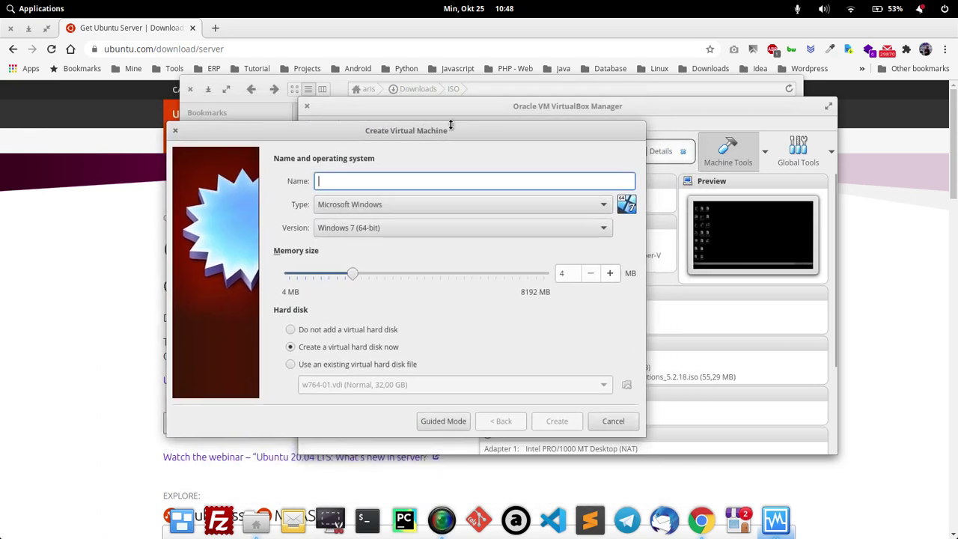
left_click_drag(496, 98, 551, 55)
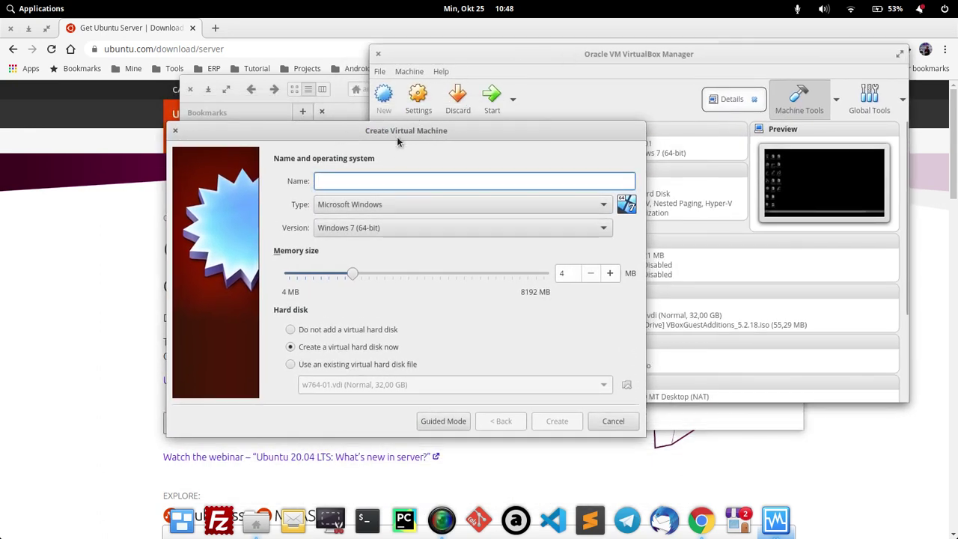
left_click_drag(404, 131, 365, 132)
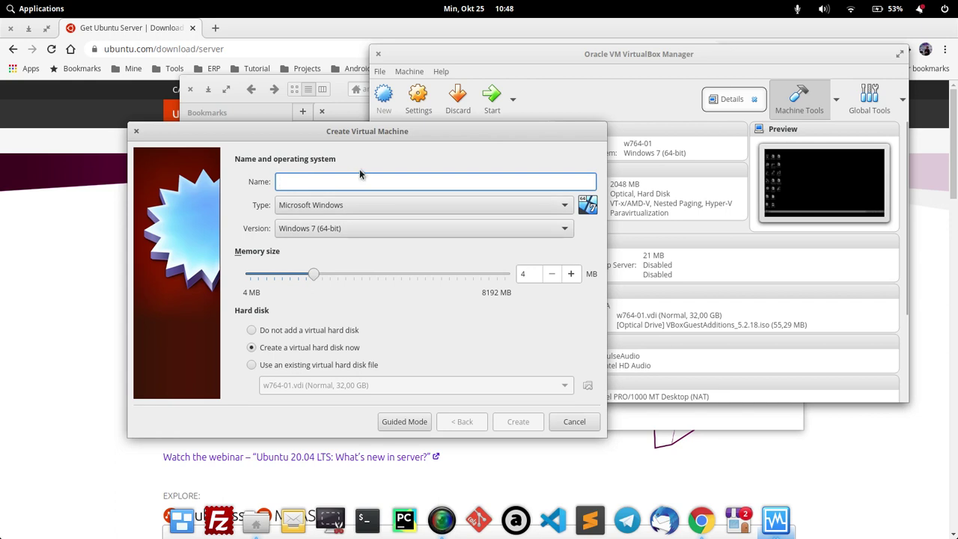
Name the new virtual machine Ubuntu-Server-20
type("Ubuntu")
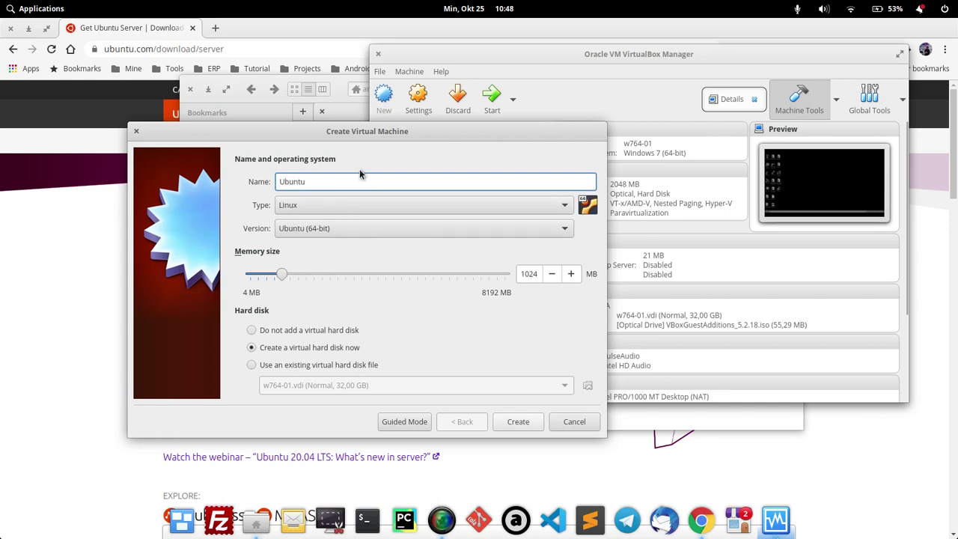
type("-Server-20")
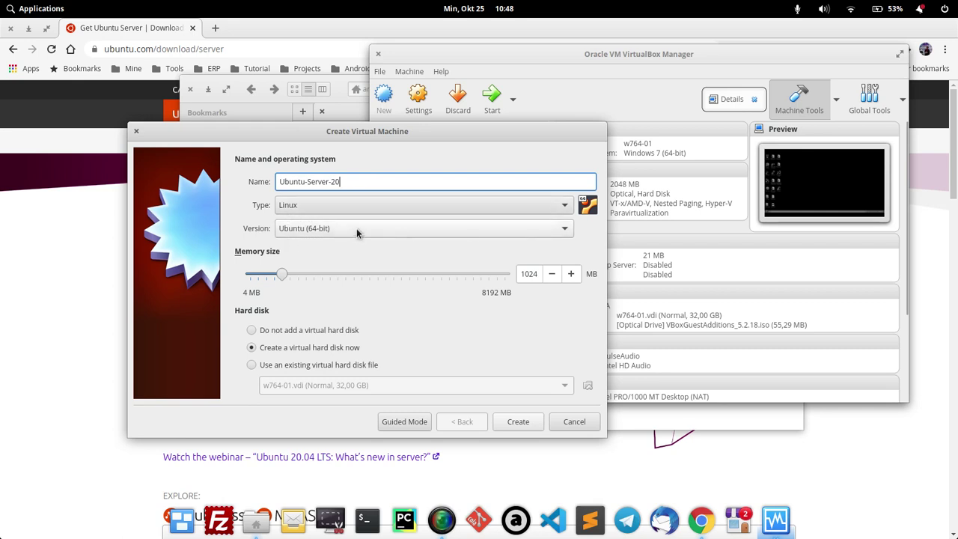
left_click_drag(397, 130, 420, 75)
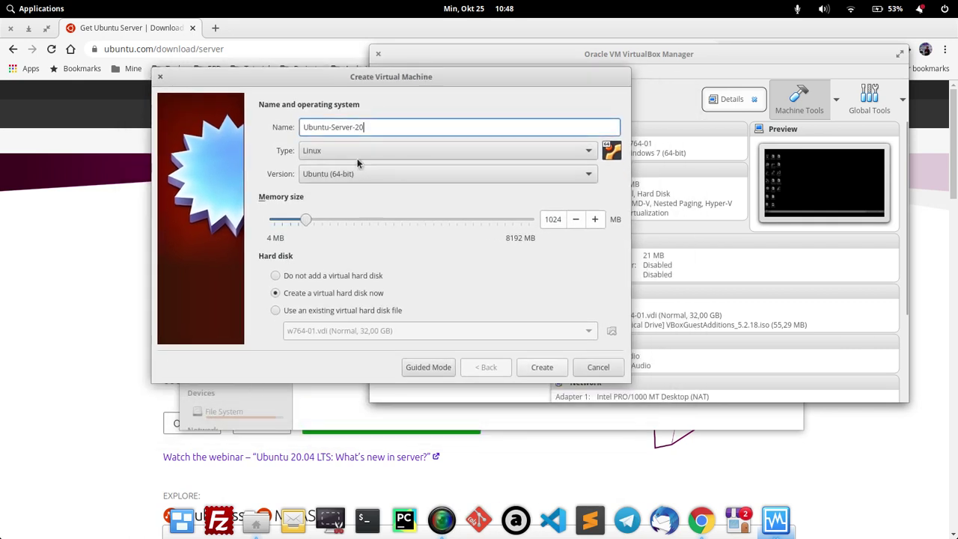
triple_click(342, 122)
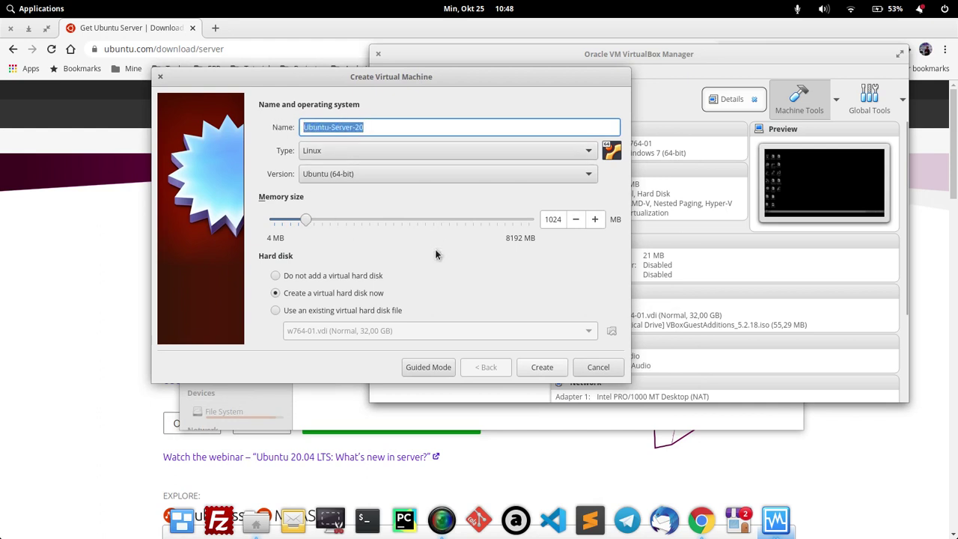
Keep Linux as the type with Ubuntu (64-bit) as the version, and set the memory size to 2048 MB
left_click(345, 152)
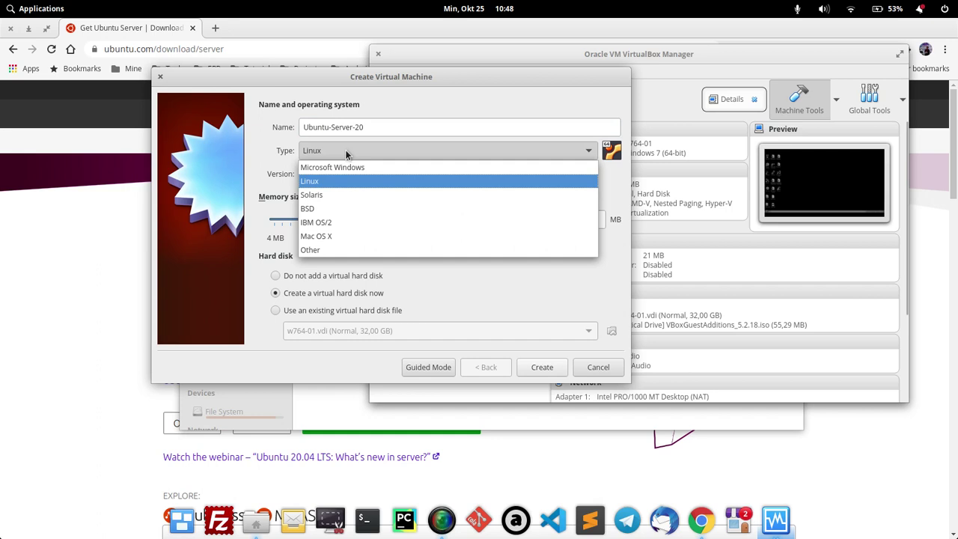
left_click(346, 152)
left_click(336, 178)
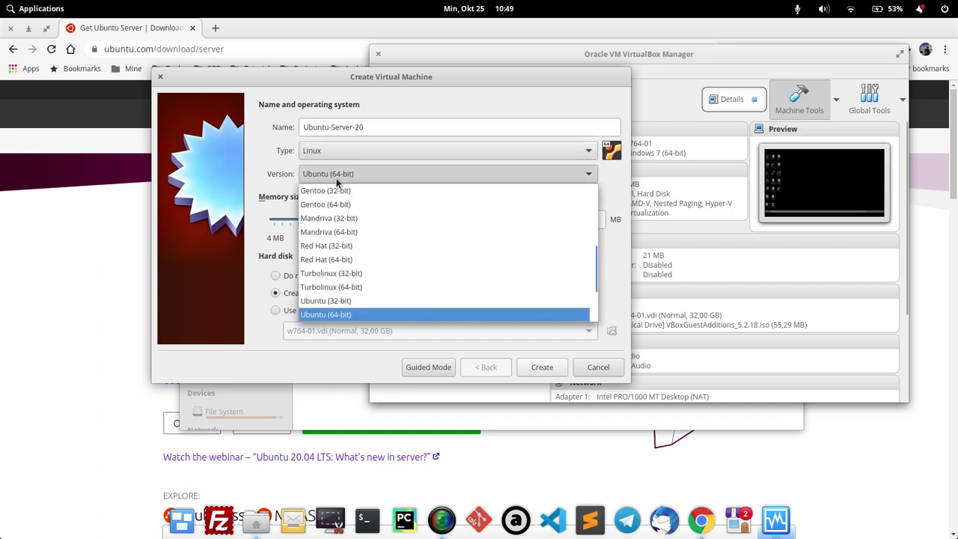
left_click(354, 317)
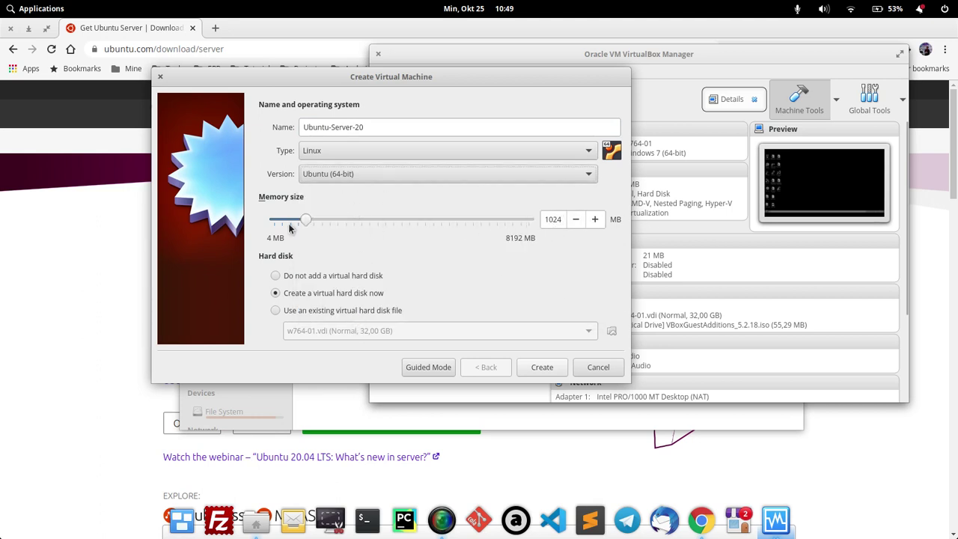
left_click_drag(305, 219, 335, 218)
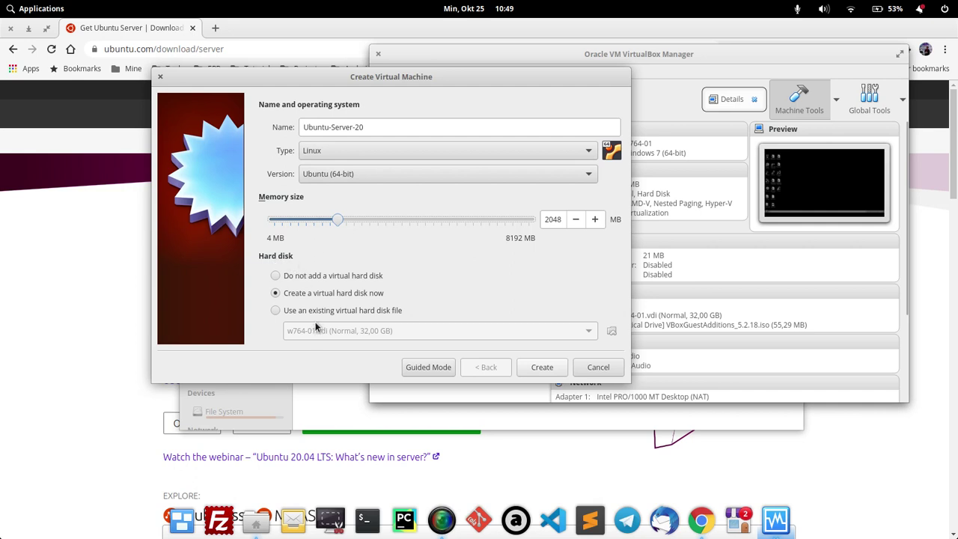
Try the other hard disk options, settle on creating a virtual hard disk now, and proceed to the disk setup
left_click(329, 277)
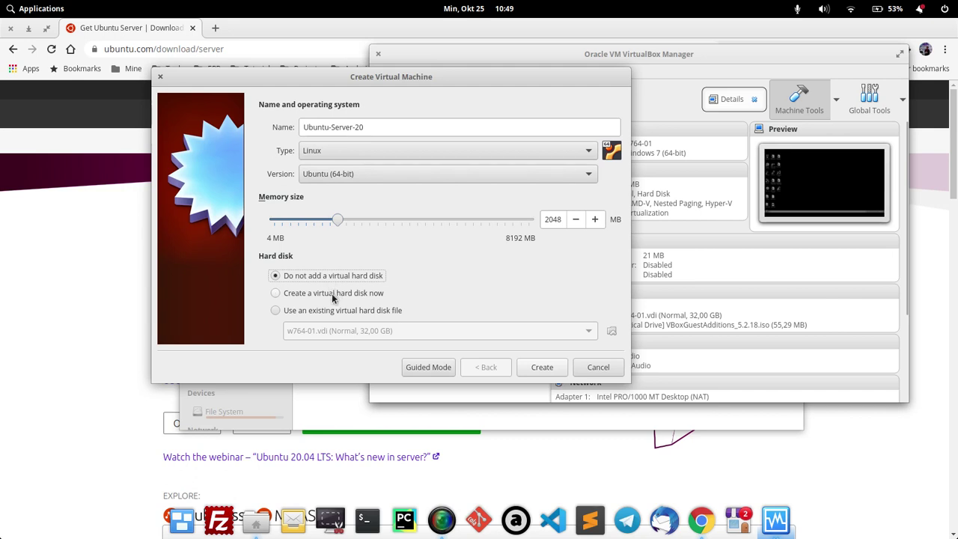
left_click(334, 295)
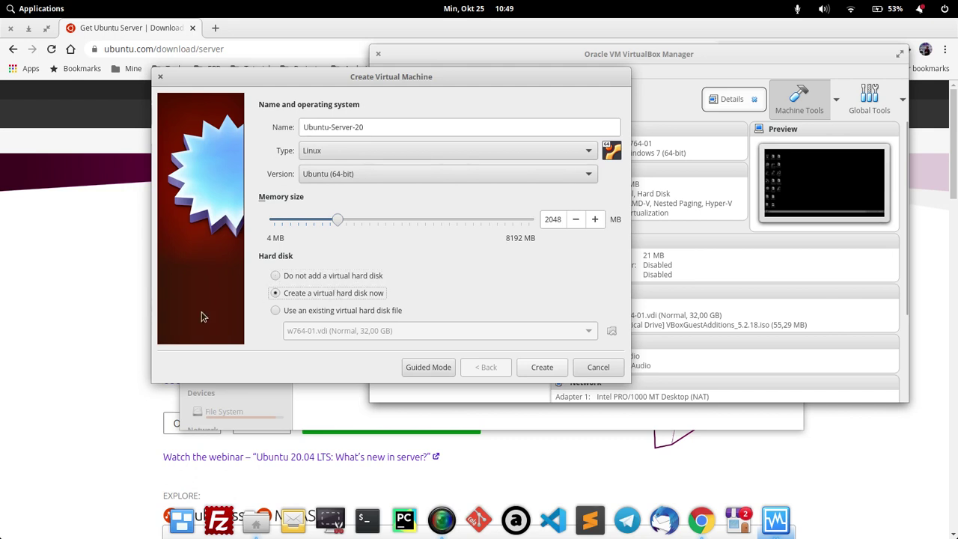
left_click(364, 310)
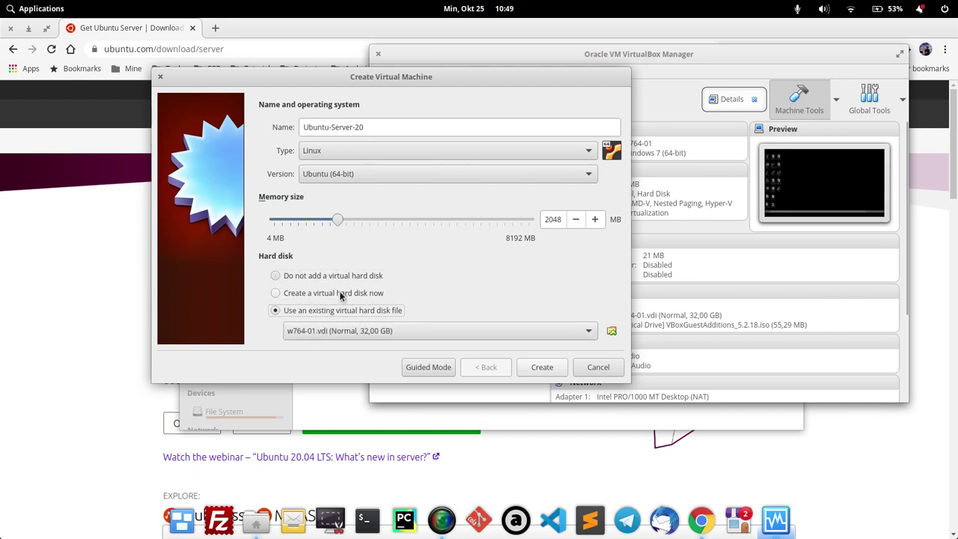
left_click(339, 295)
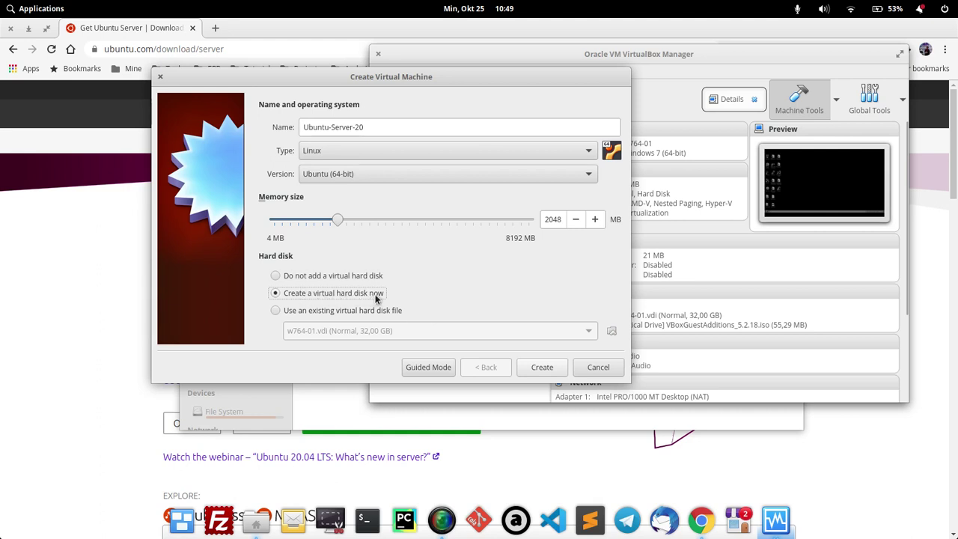
left_click(541, 367)
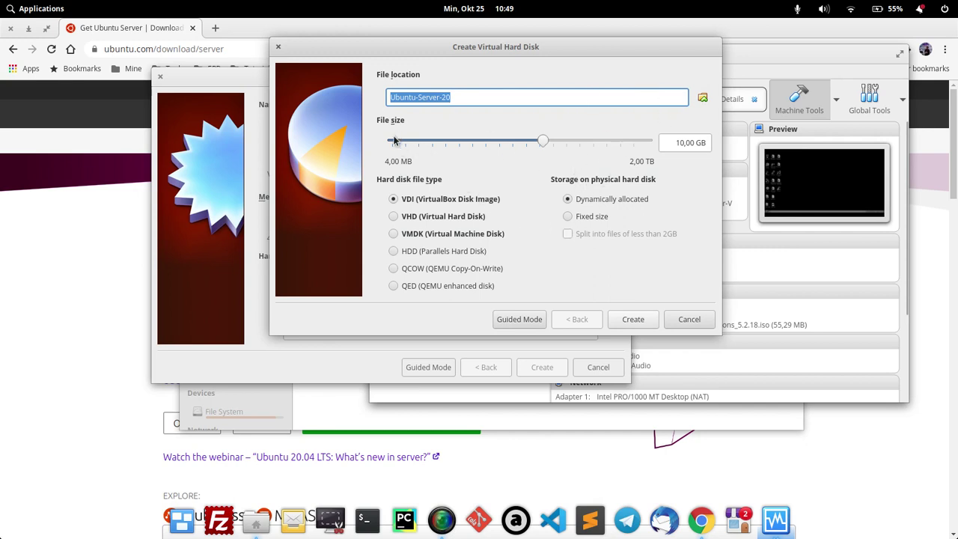
Check the free space of the File System device in the file manager, and return to the VirtualBox virtual hard disk setup
mouse_move(394, 141)
left_click(261, 524)
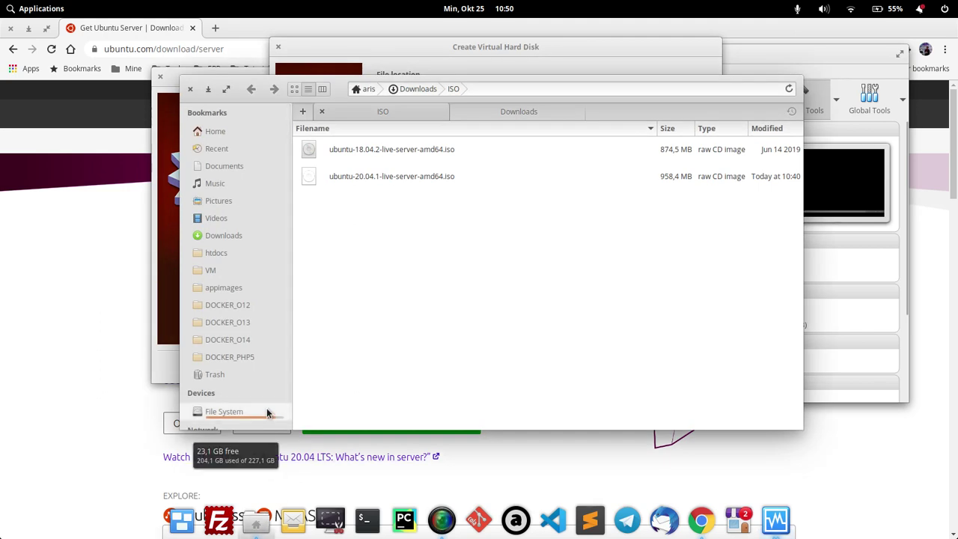
left_click(773, 518)
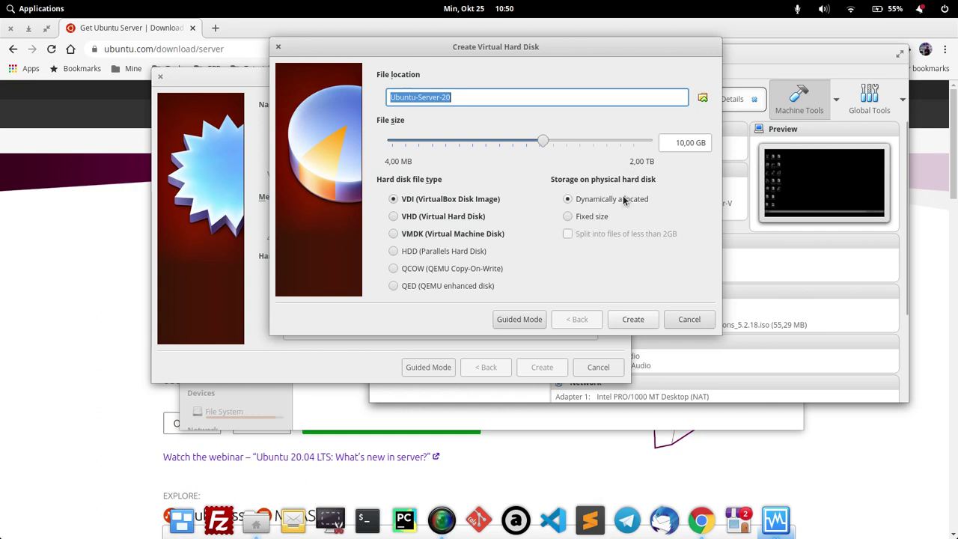
Create the Ubuntu-Server-20 disk as a dynamically allocated 10 GB VDI and reposition the manager window
left_click_drag(567, 46, 547, 36)
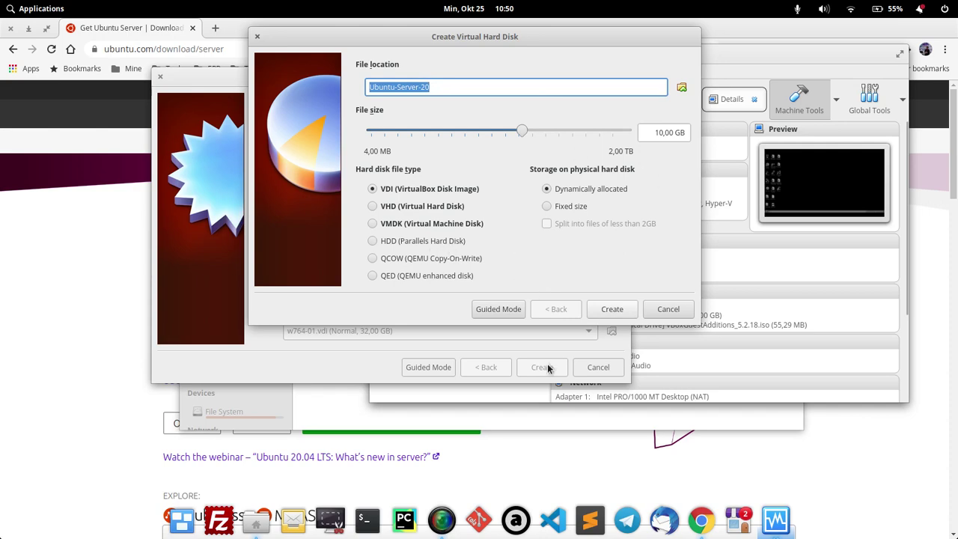
left_click(614, 309)
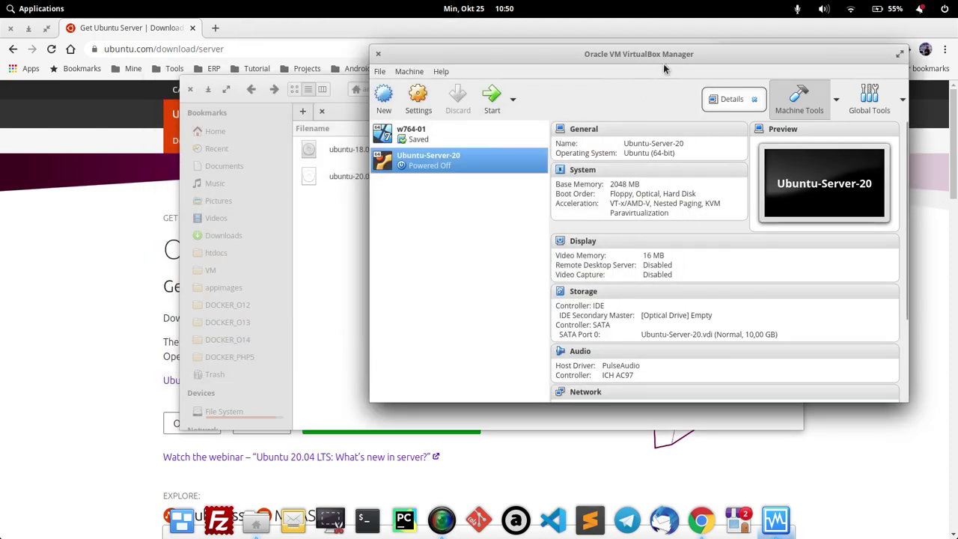
left_click_drag(667, 54, 486, 73)
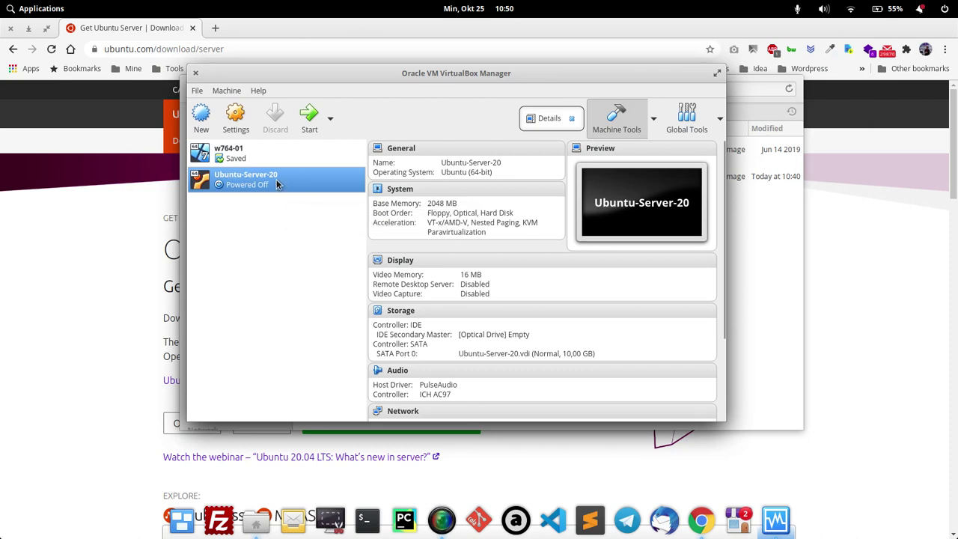
In the Ubuntu-Server-20 system settings, disable Floppy in the boot order and move it below Hard Disk
right_click(276, 180)
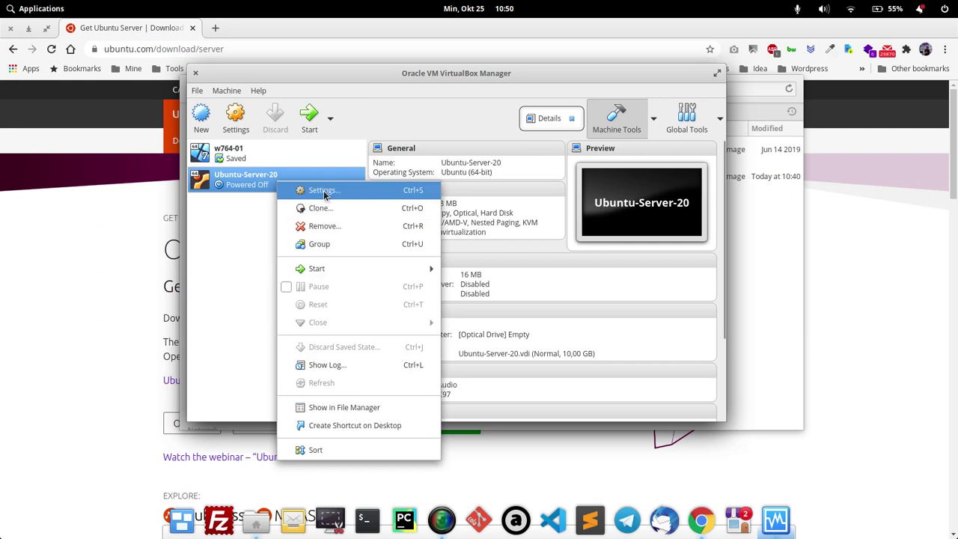
left_click(322, 191)
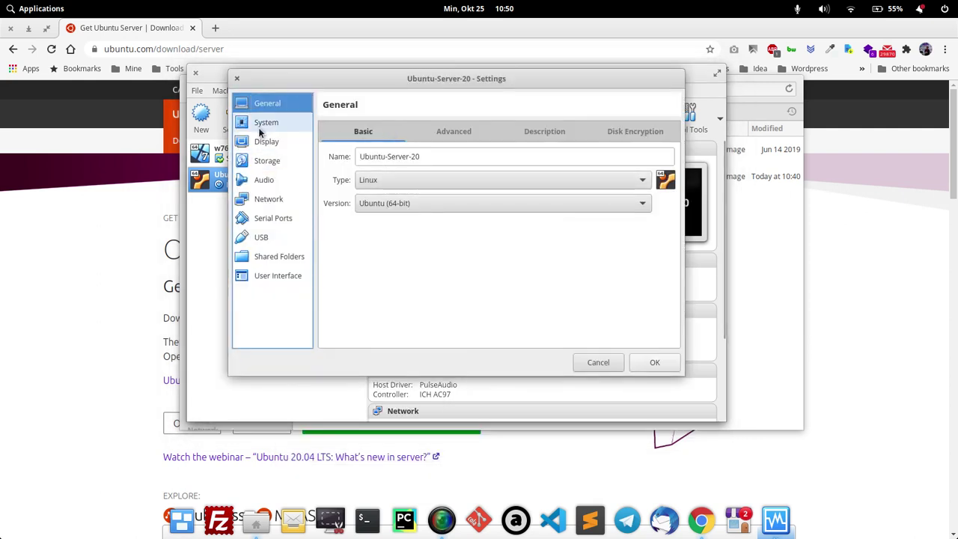
left_click(263, 124)
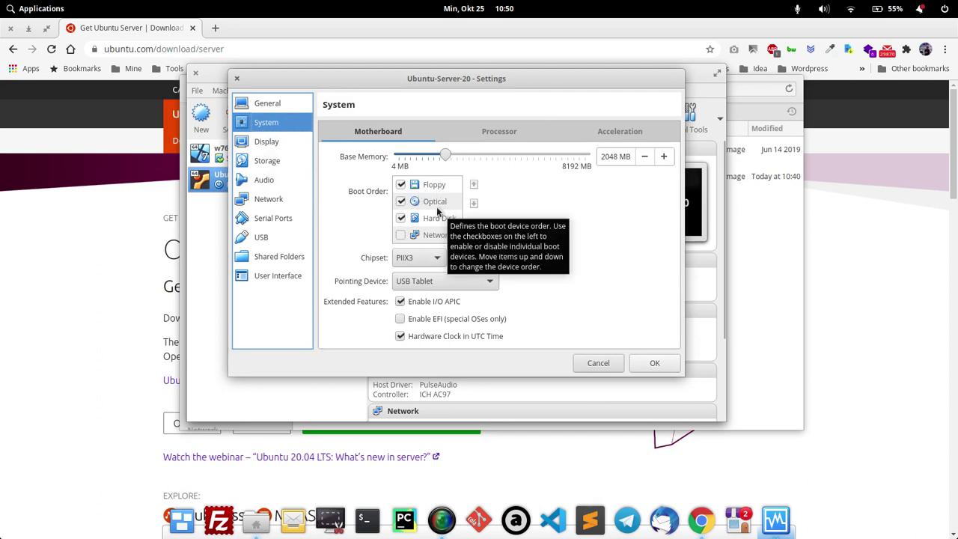
left_click(401, 184)
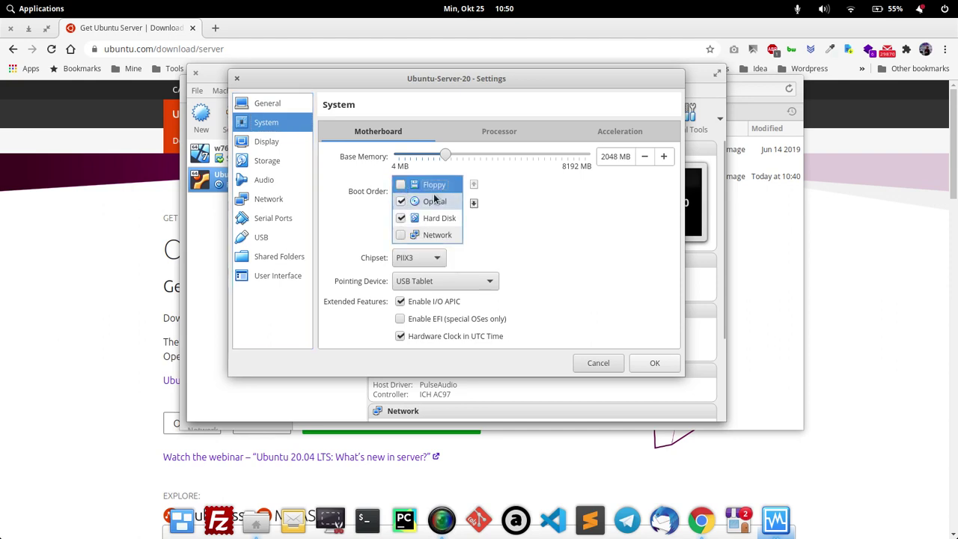
left_click(473, 203)
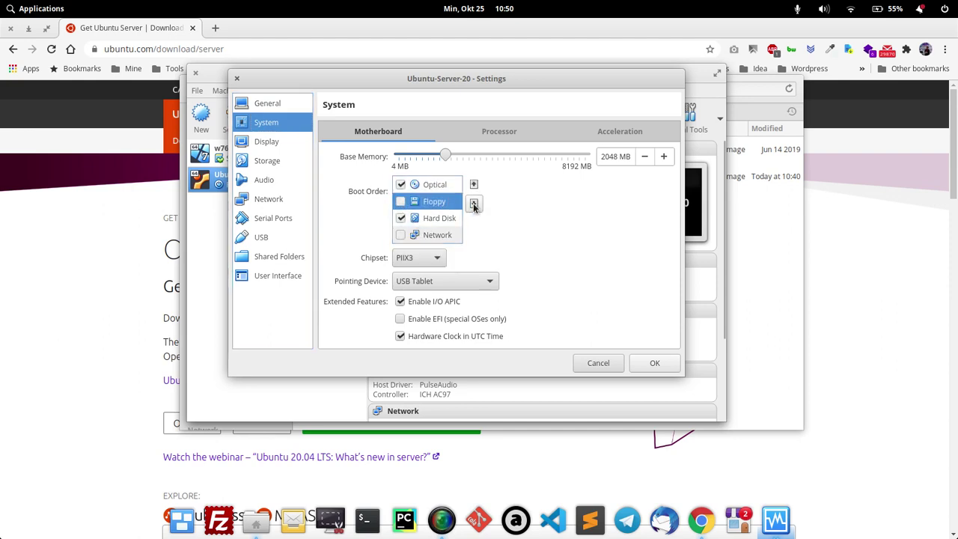
left_click(473, 204)
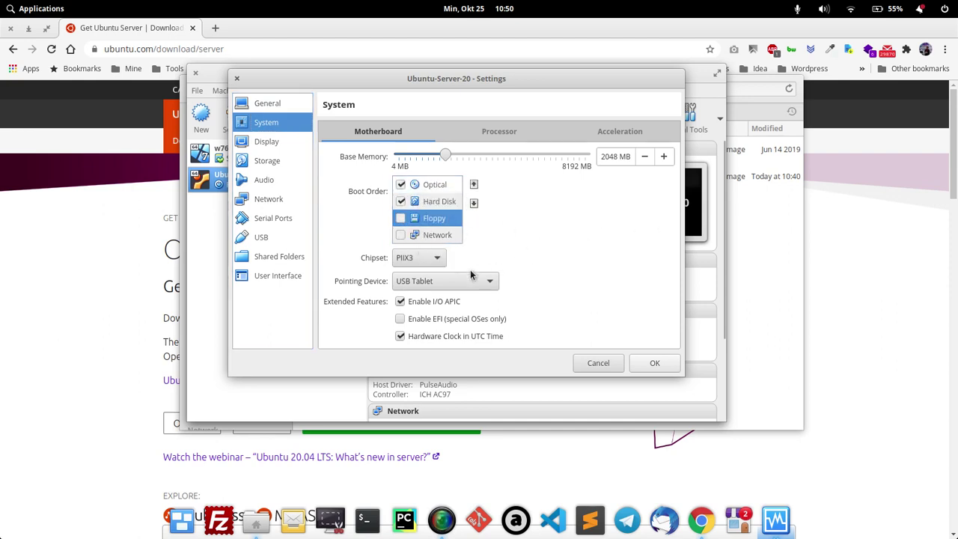
Load ubuntu-20.04.1-live-server-amd64.iso from the Downloads/ISO folder into the empty IDE optical drive in the storage settings
left_click(269, 160)
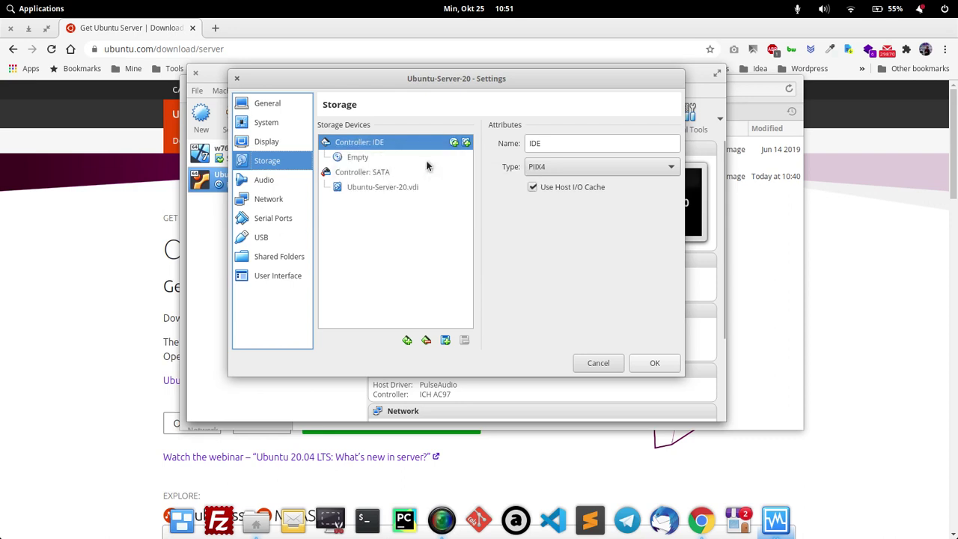
left_click(357, 158)
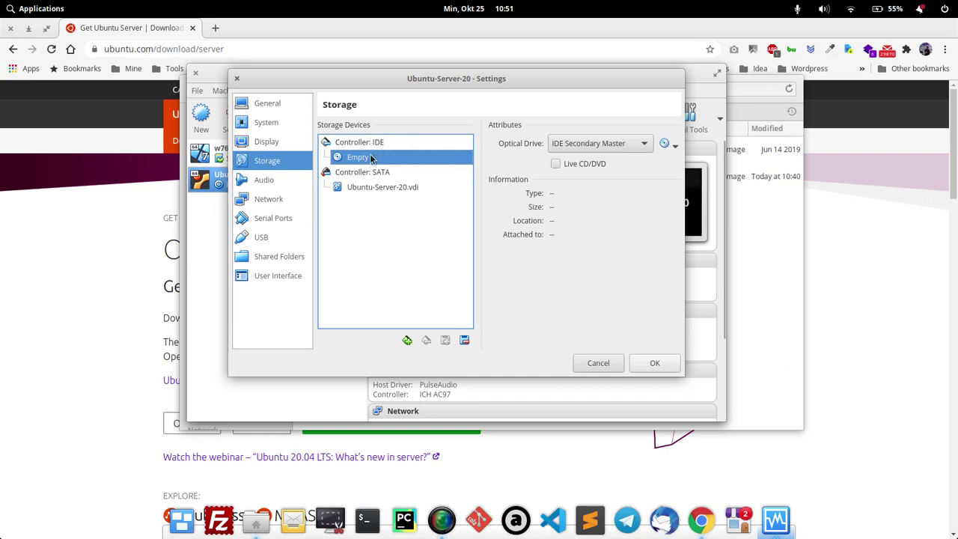
left_click(674, 146)
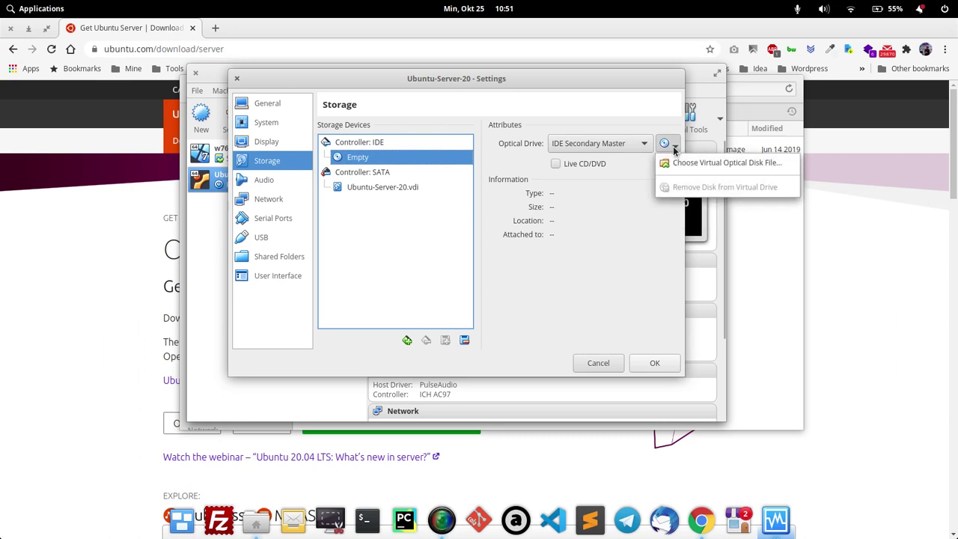
left_click(721, 164)
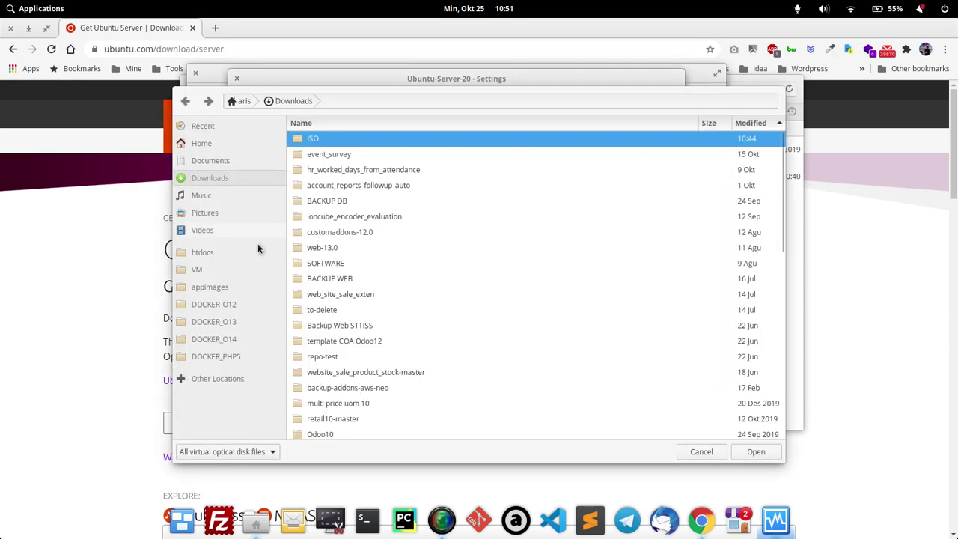
double_click(327, 140)
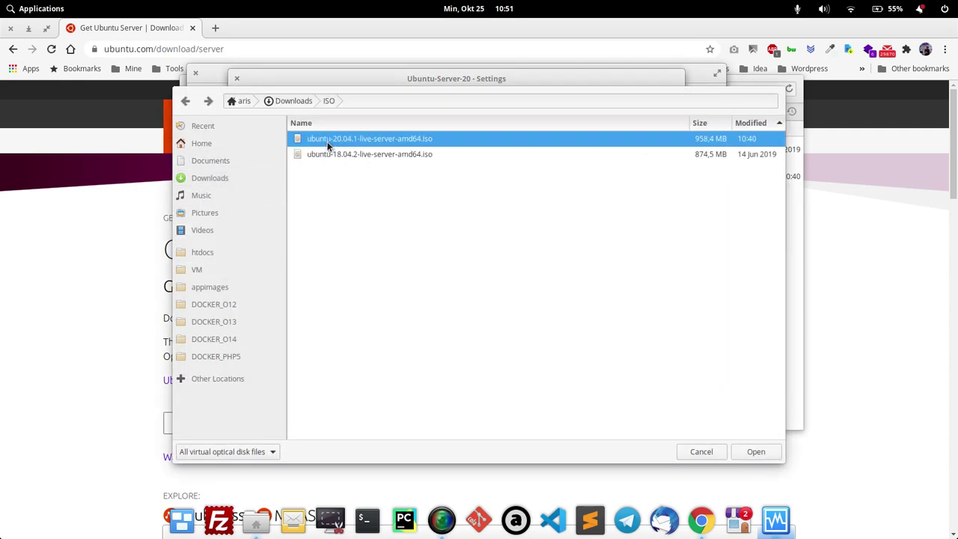
left_click(402, 155)
left_click(389, 141)
double_click(391, 140)
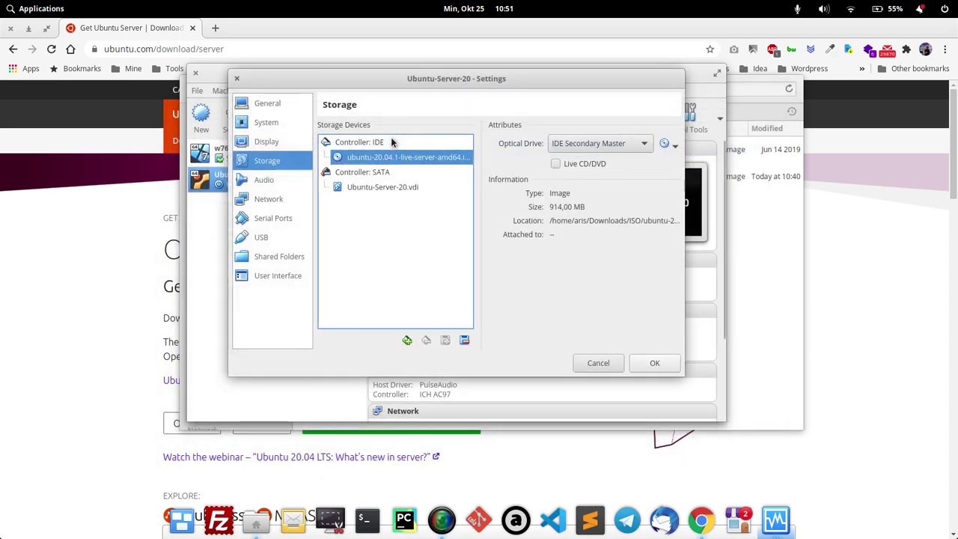
Attach network Adapter 1 to Bridged Adapter using the host interface wlp3s0
left_click(266, 198)
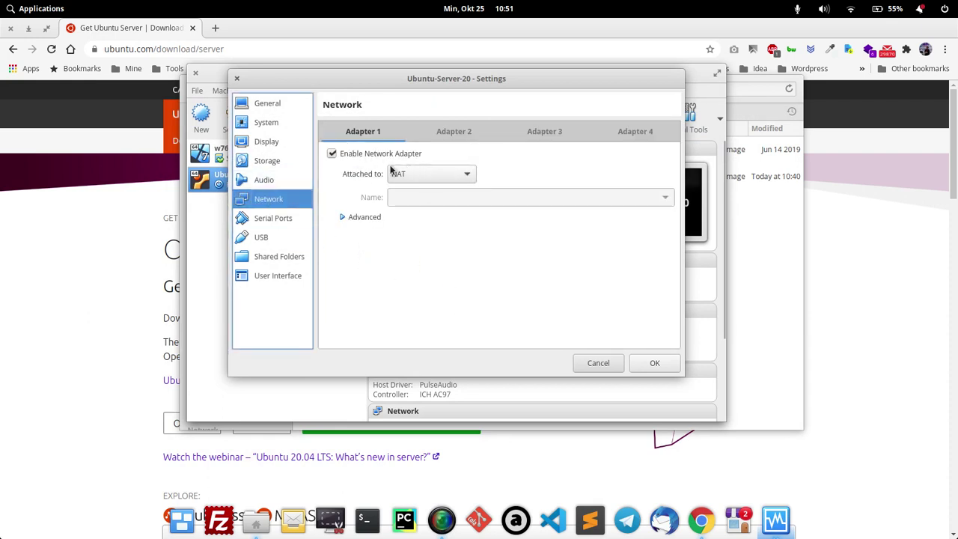
left_click(437, 176)
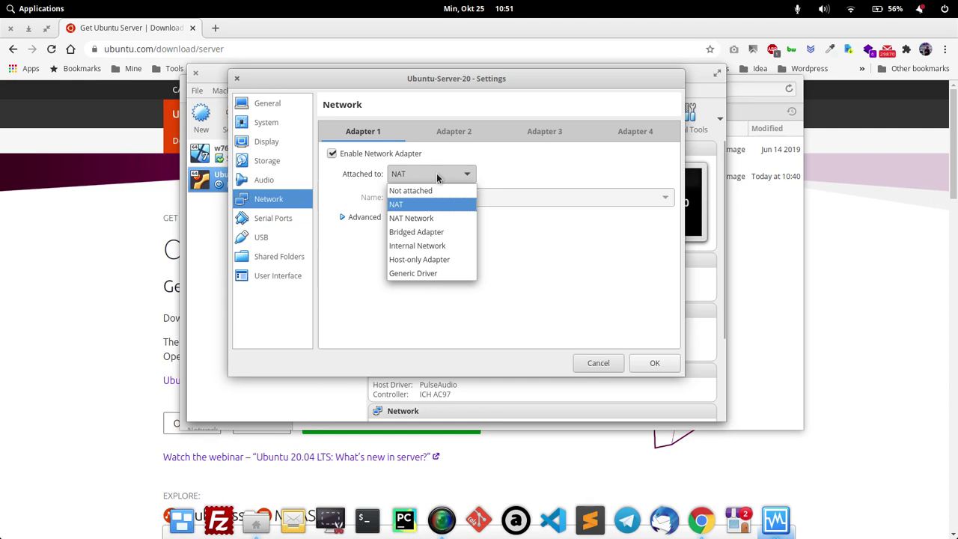
left_click(430, 233)
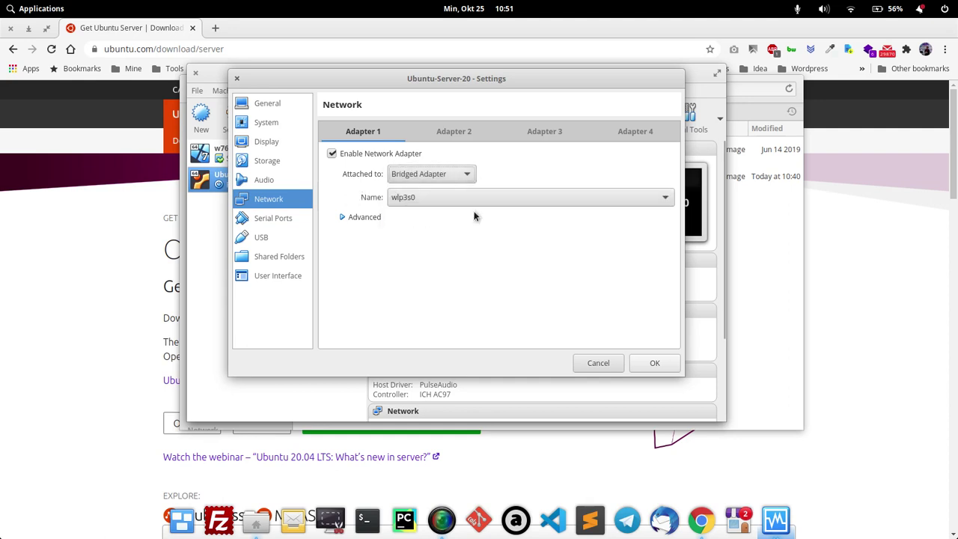
left_click(429, 196)
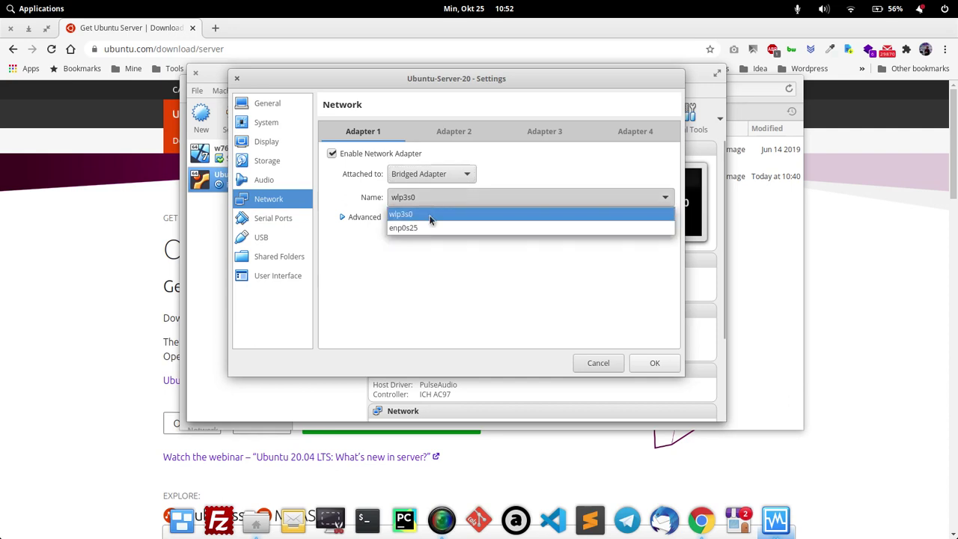
left_click(429, 215)
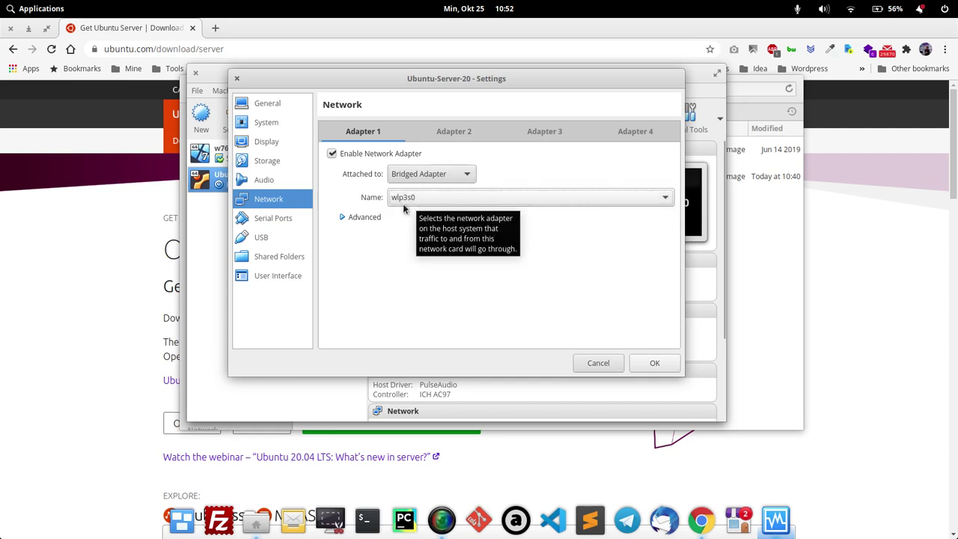
Review the host interfaces offered for the bridged adapter, keeping wlp3s0 selected
left_click(440, 197)
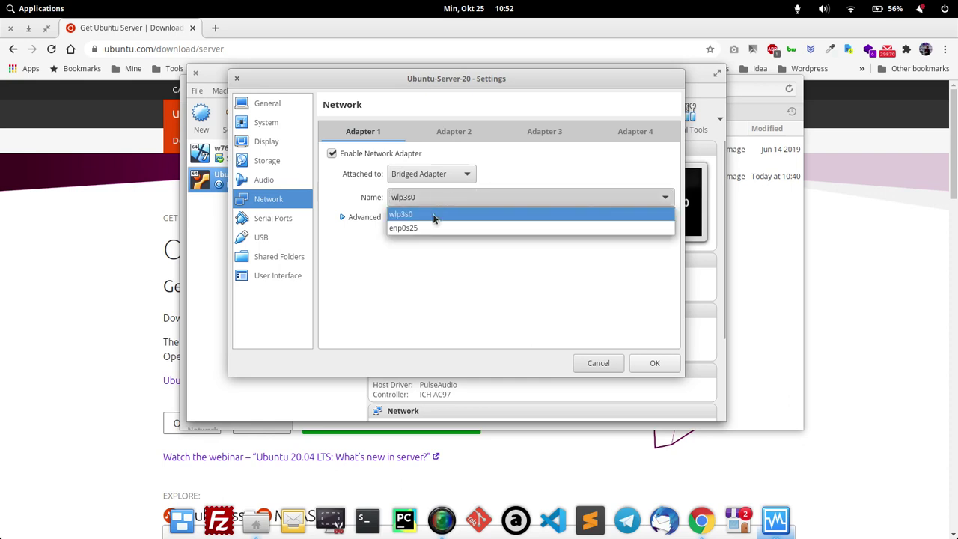
left_click(434, 214)
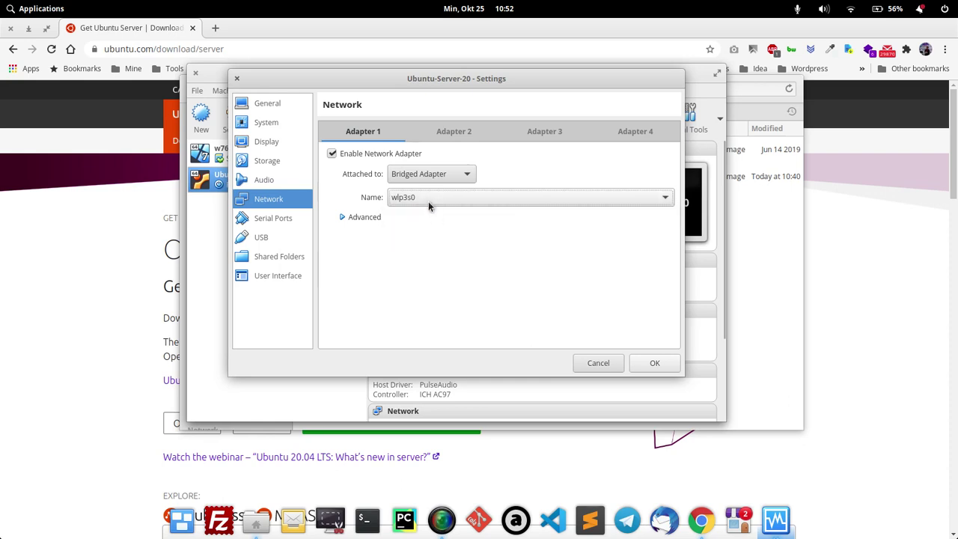
left_click(428, 201)
left_click(428, 215)
left_click(424, 199)
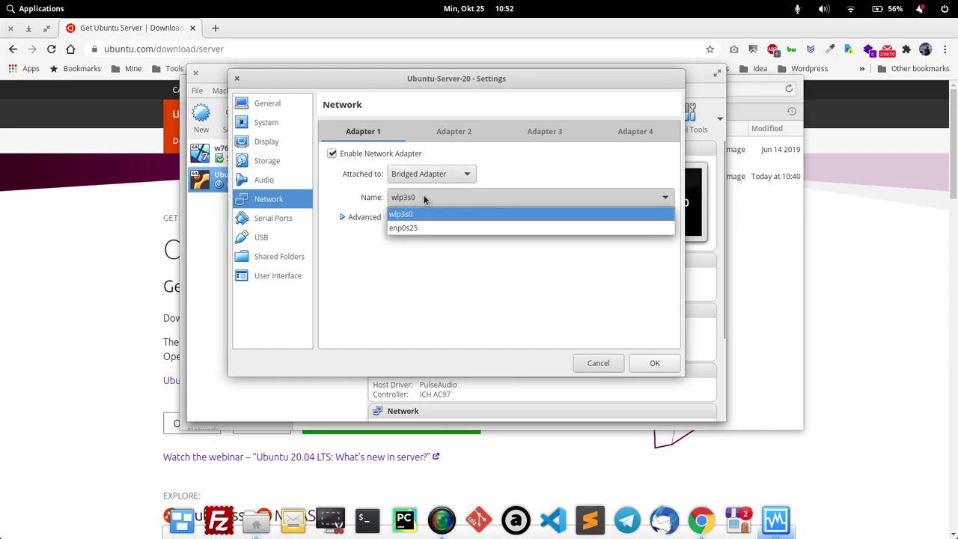
left_click(423, 214)
left_click(424, 198)
left_click(440, 214)
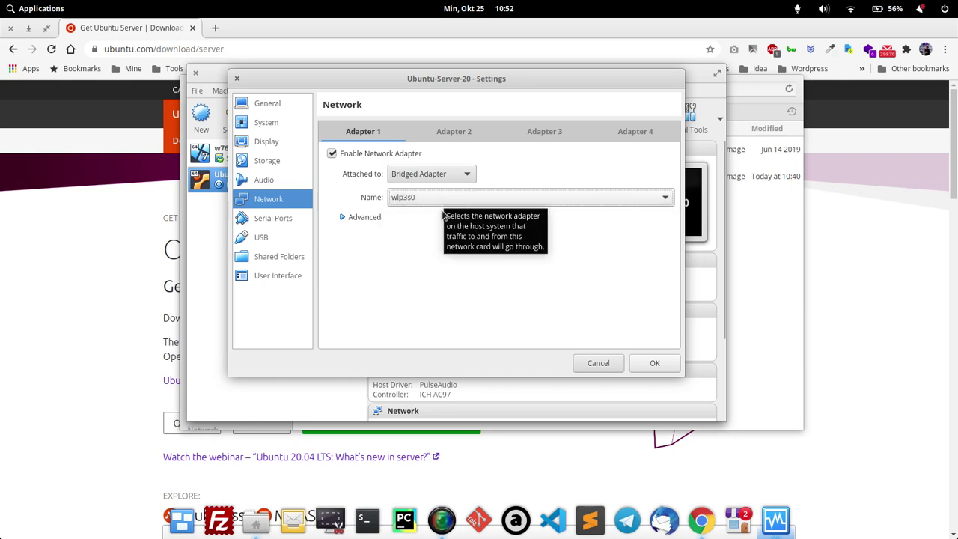
left_click(437, 199)
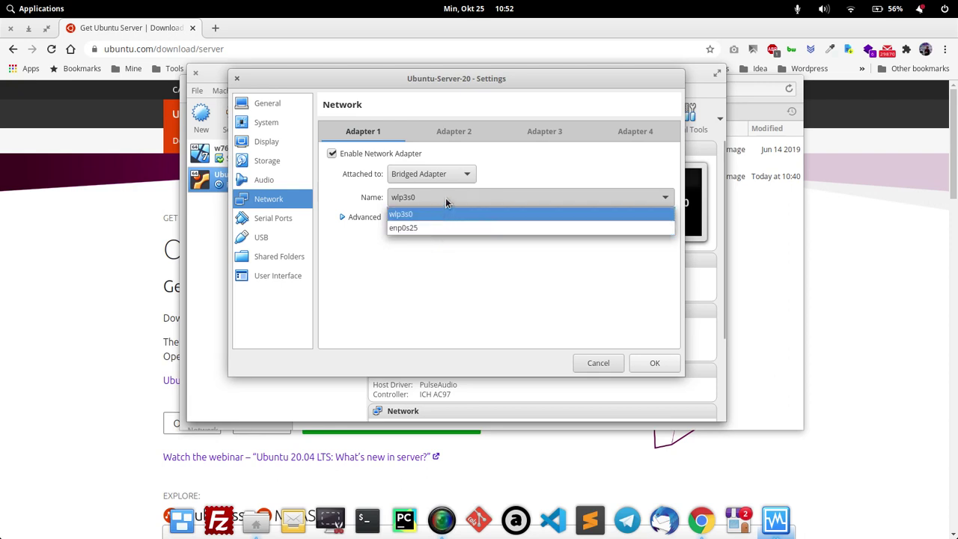
left_click(447, 205)
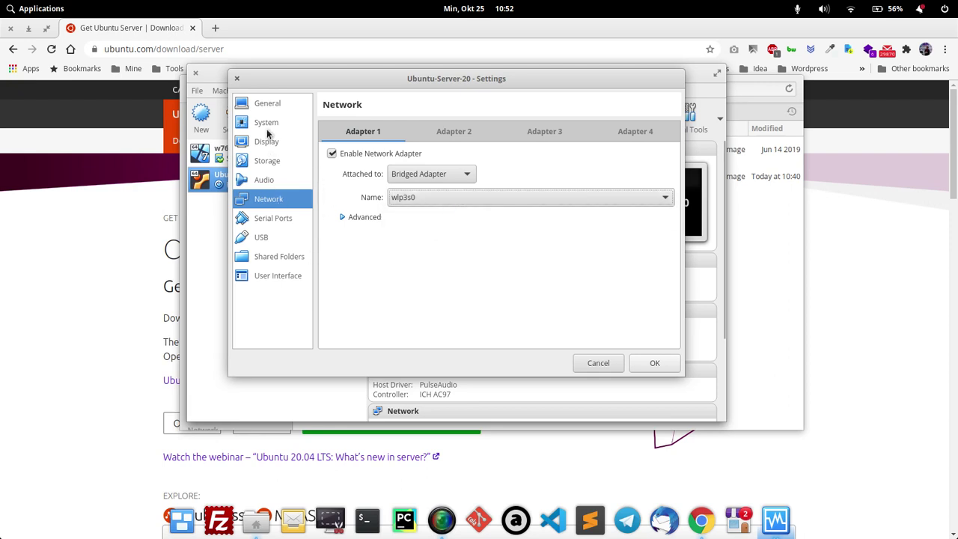
Save the virtual machine settings and start Ubuntu-Server-20
left_click(268, 105)
left_click(650, 363)
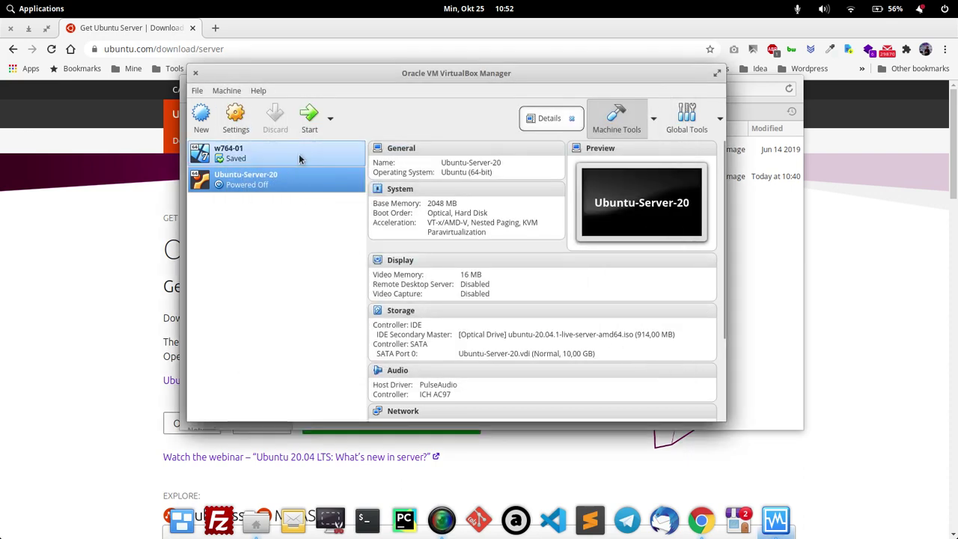
left_click(310, 119)
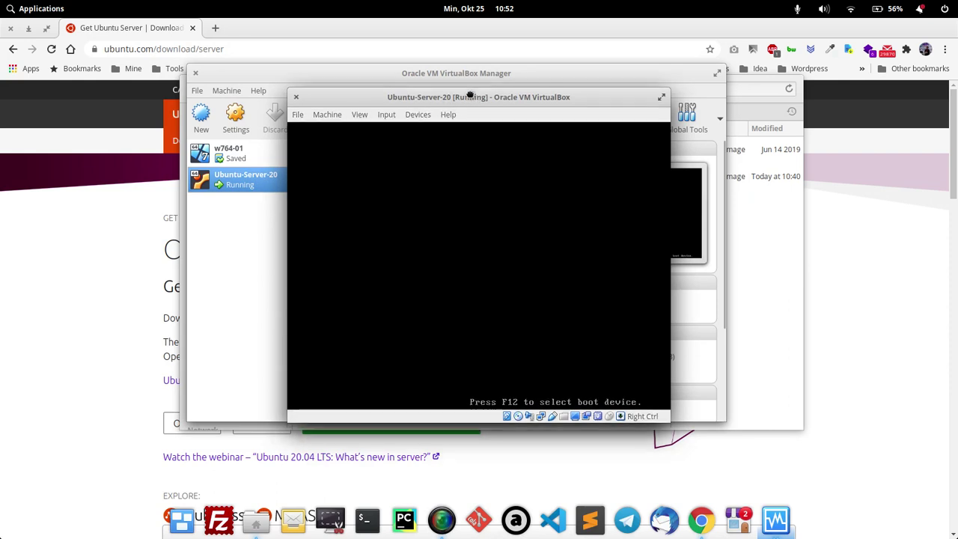
Enlarge the virtual machine window and choose English as the installer language
left_click_drag(441, 106, 379, 61)
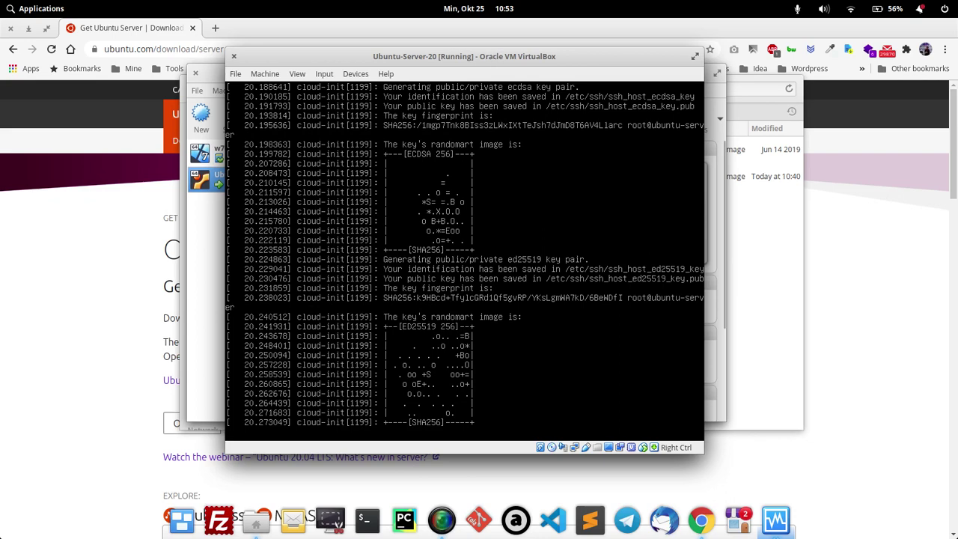
left_click_drag(699, 452, 781, 465)
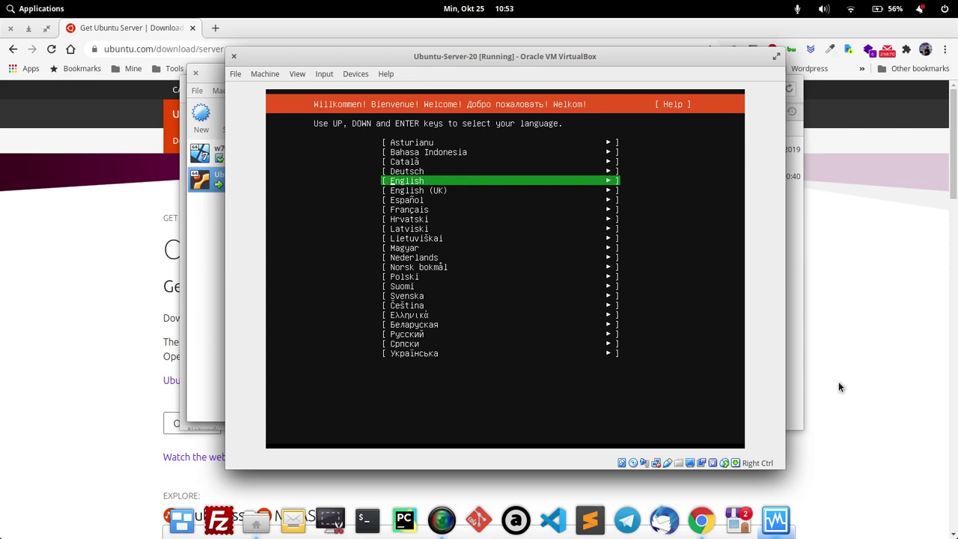
key("Return")
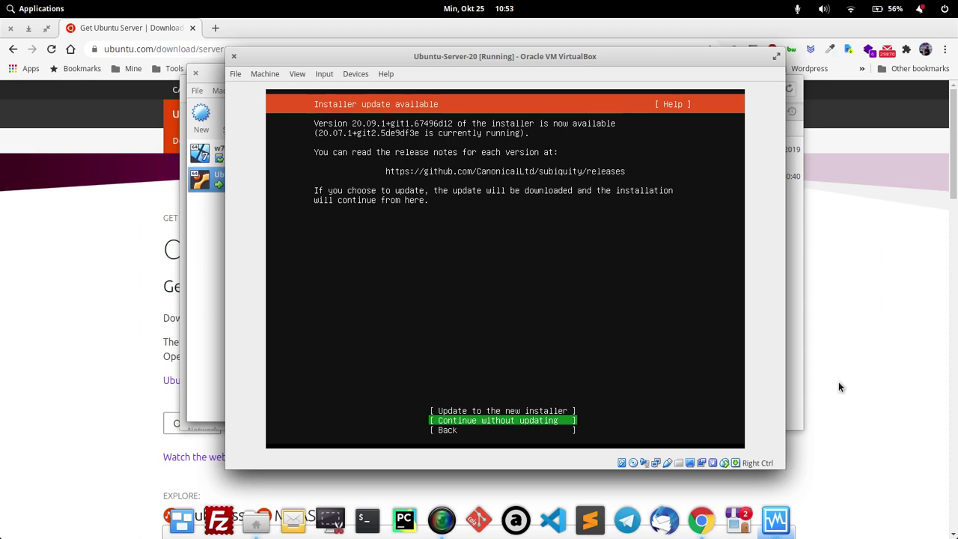
Continue the installation without updating the installer
key("Down")
key("Up")
key("Return")
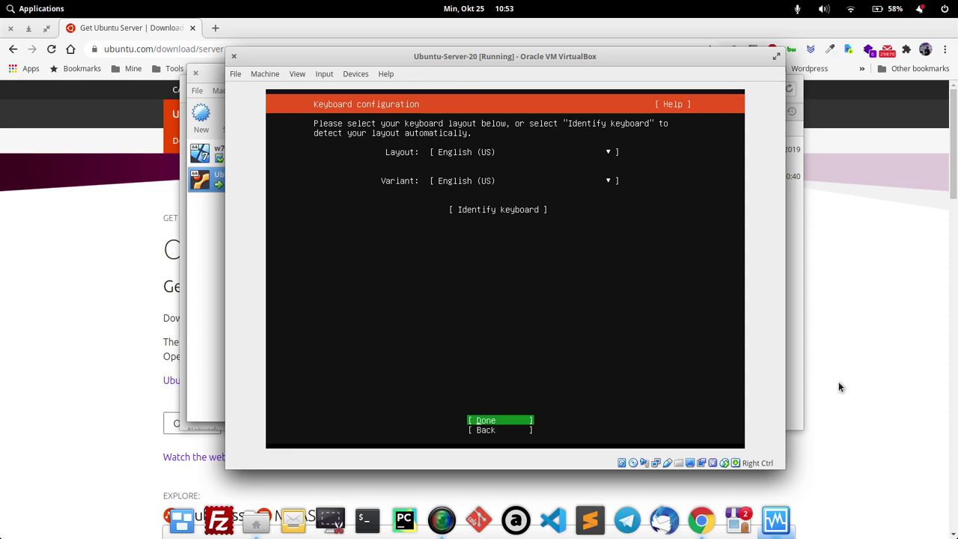
Accept English (US) as both keyboard layout and variant
key("Up")
key("Up")
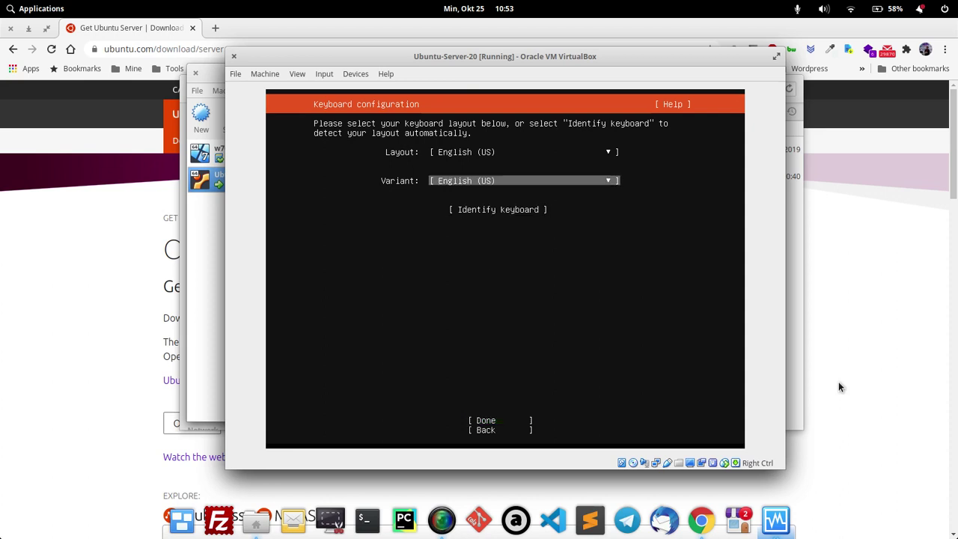
key("Down")
key("Down")
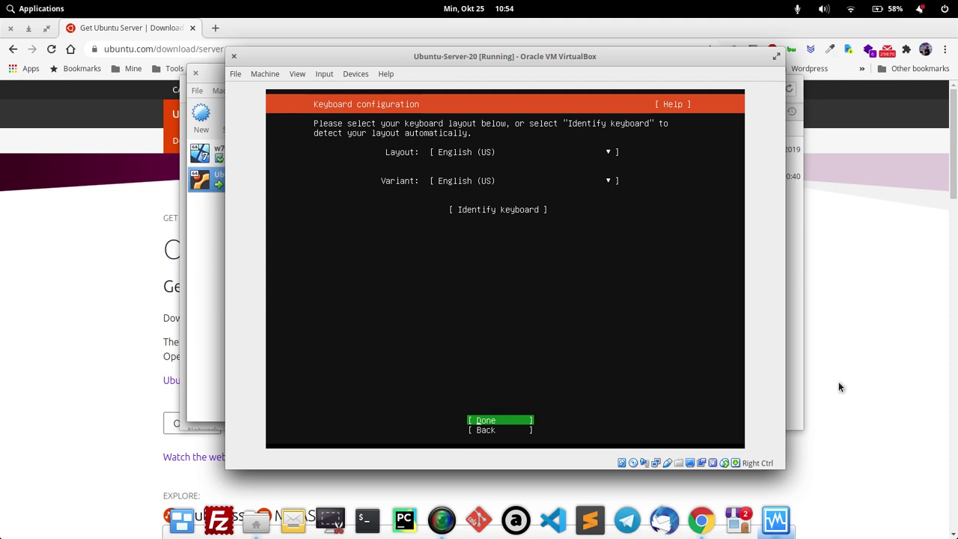
key("Return")
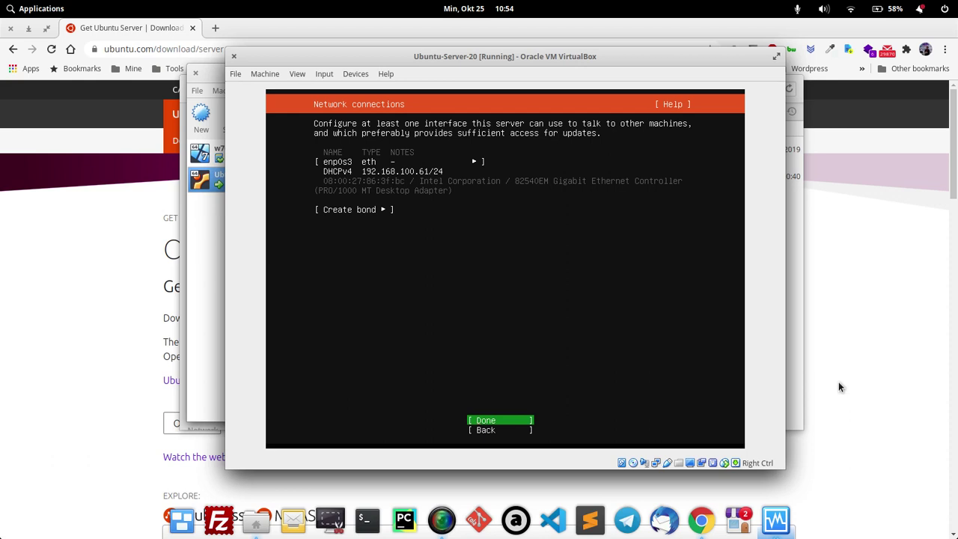
Accept the default network, proxy and archive mirror settings, leaving the proxy address blank
key("Return")
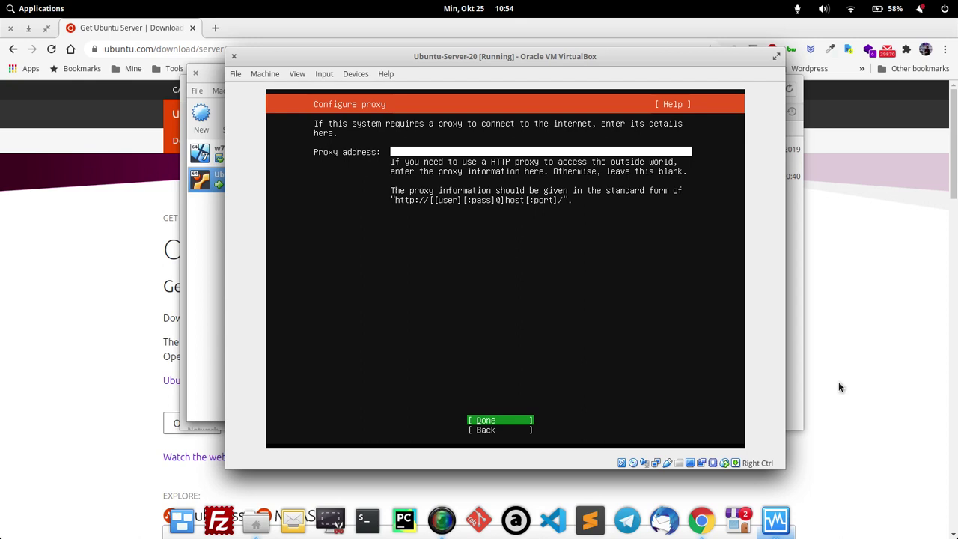
key("Return")
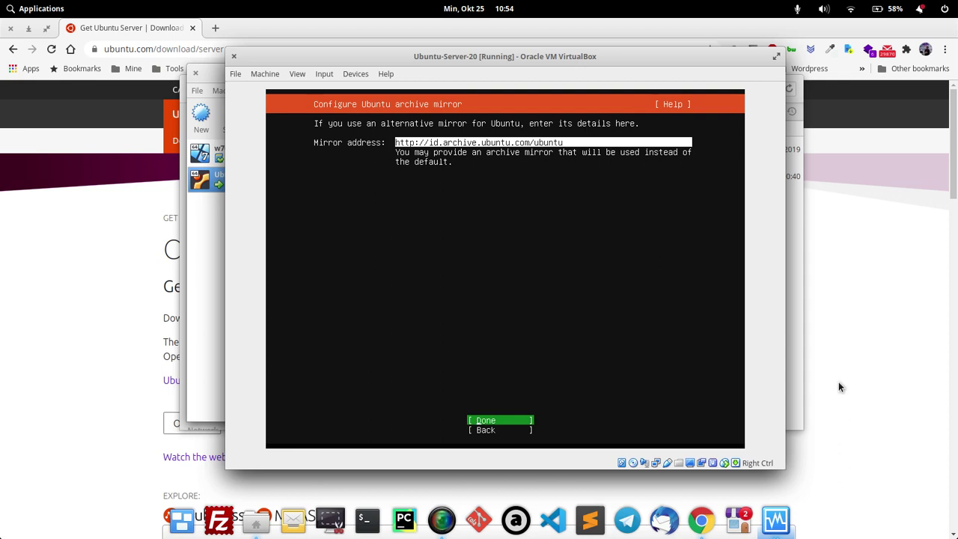
key("Return")
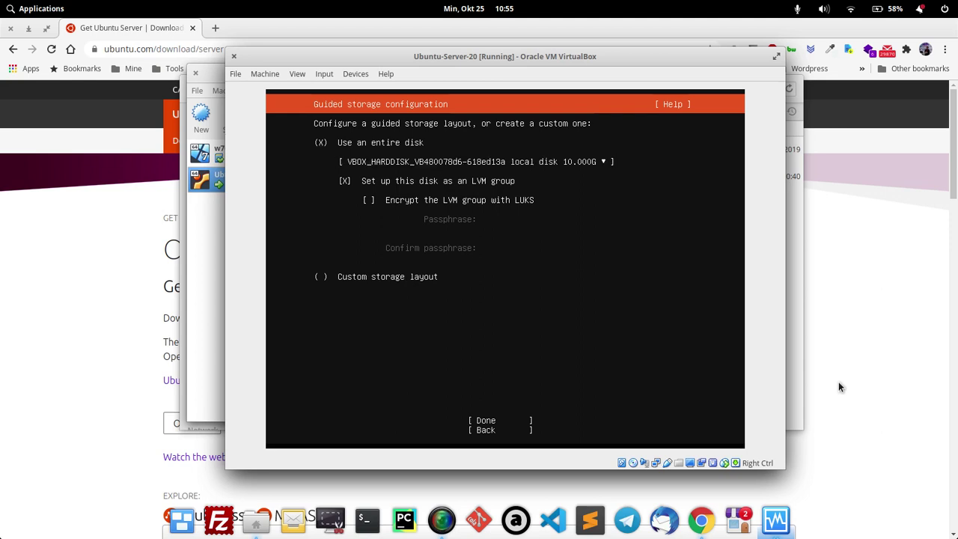
key("Tab")
key("Up")
key("space")
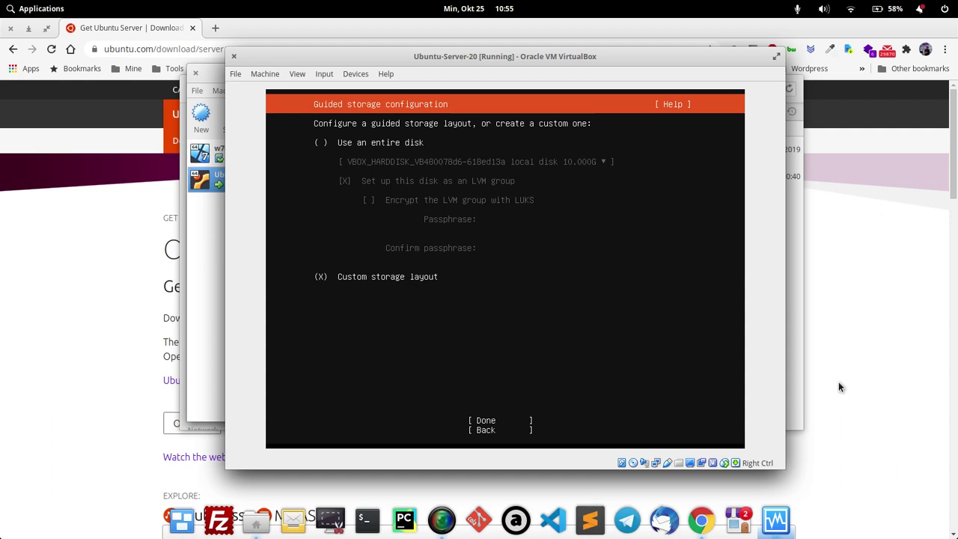
key("space")
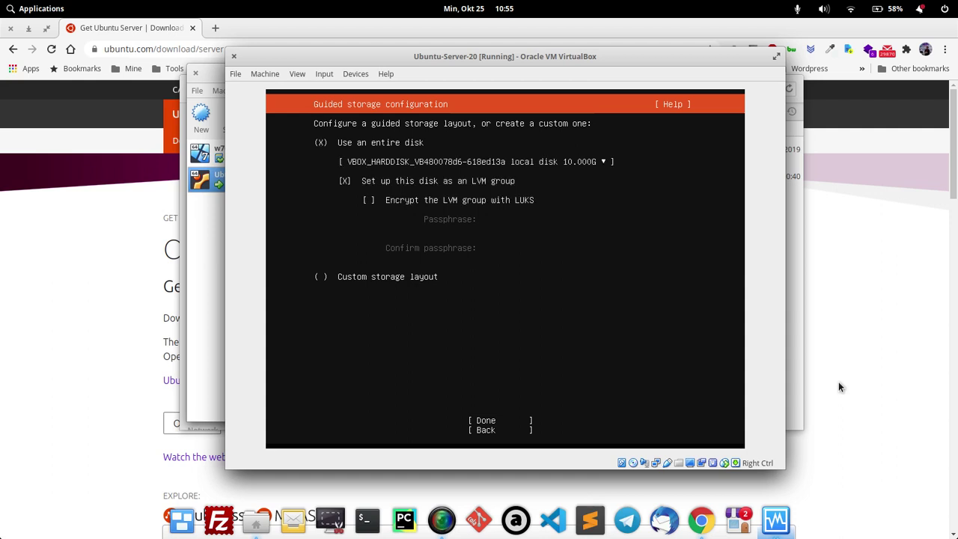
Accept the guided storage layout that uses the entire disk as an LVM group without LUKS encryption
key("Tab")
key("Tab")
key("Tab")
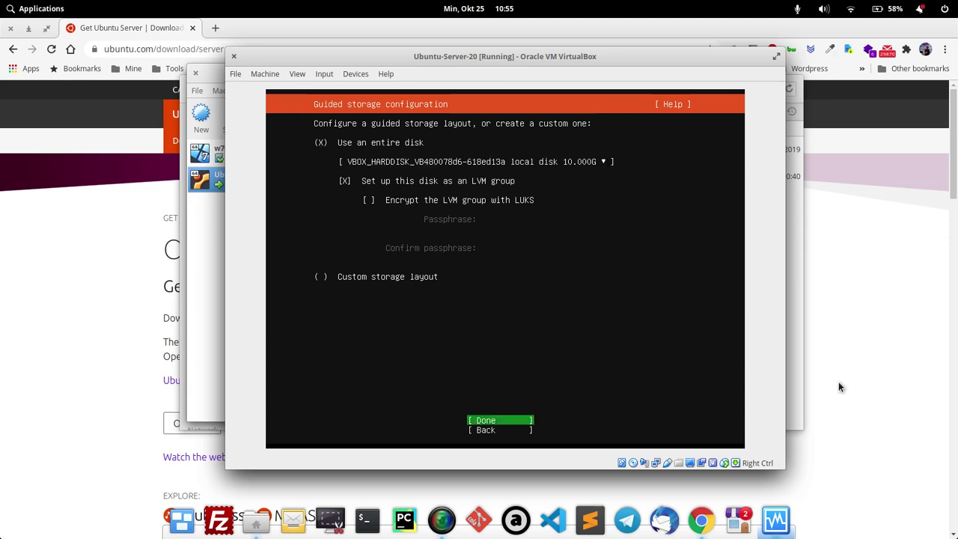
key("Return")
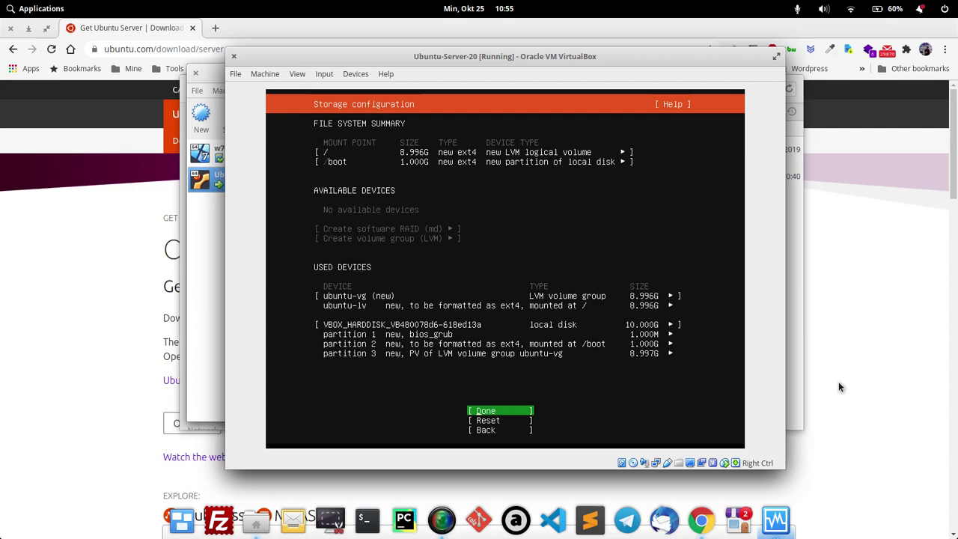
Examine the mount points, LVM volume group and disk partitions in the storage configuration summary
key("Down")
key("Down")
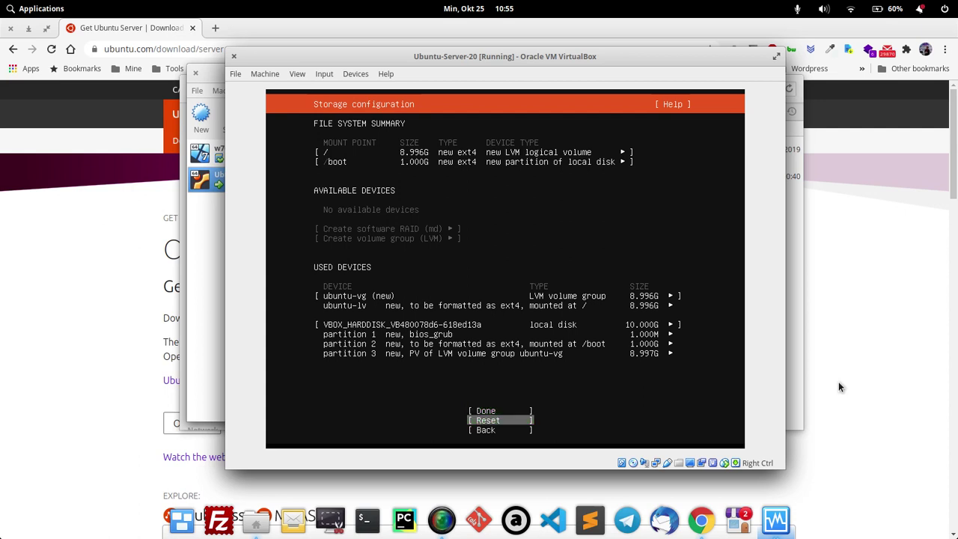
key("Up")
key("Up")
key("Up")
key("Up")
key("Up")
key("Up")
key("Up")
key("Up")
key("Up")
key("Up")
key("Up")
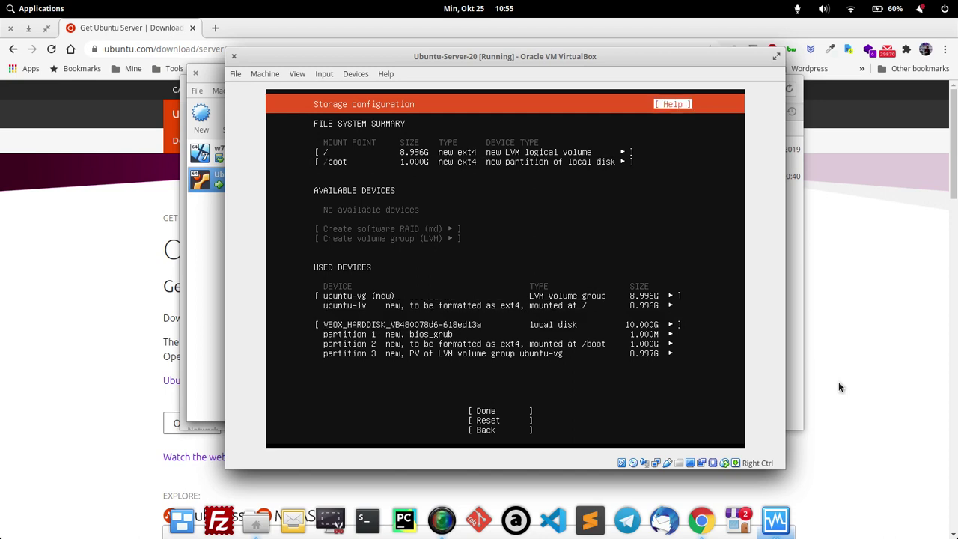
key("Down")
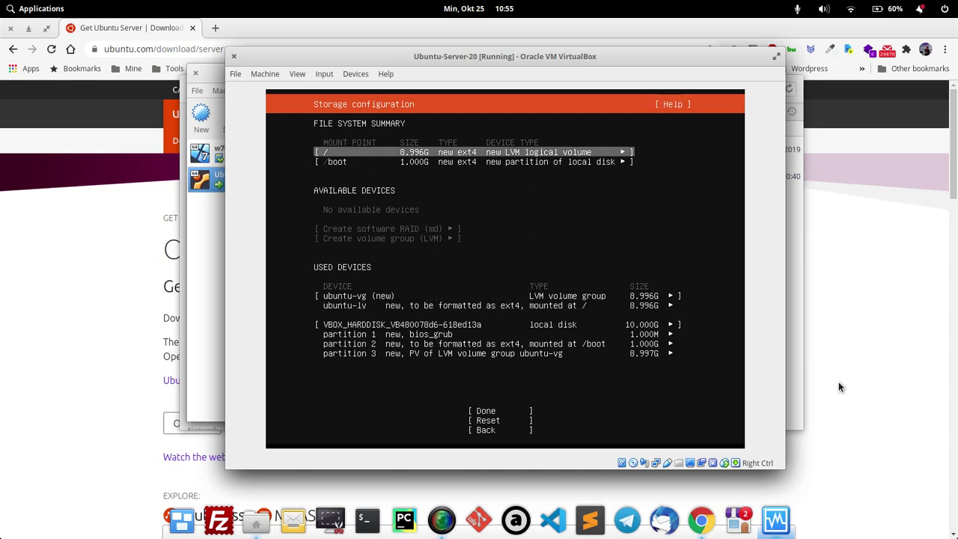
key("Down")
key("Down")
key("Down")
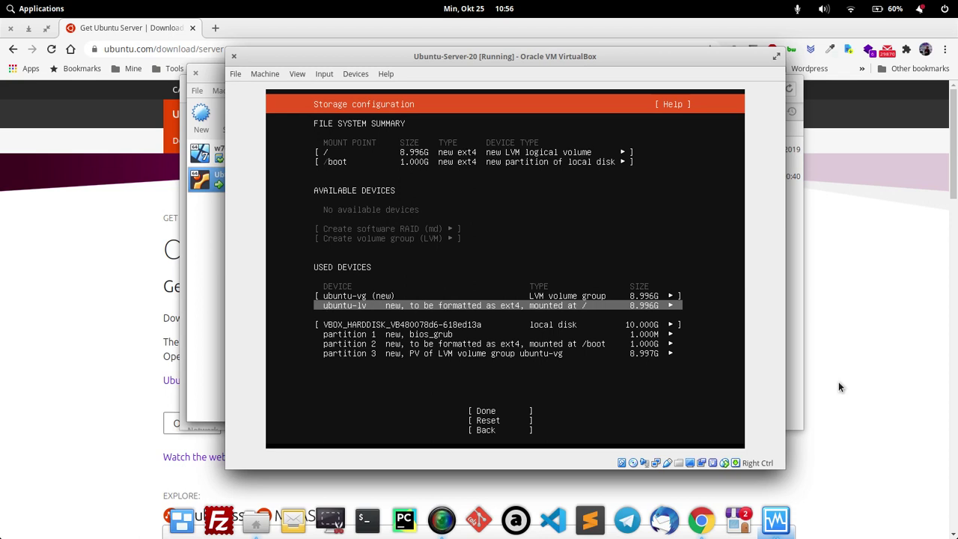
key("Down")
key("Down")
key("Down")
key("Down")
key("Down")
key("Down")
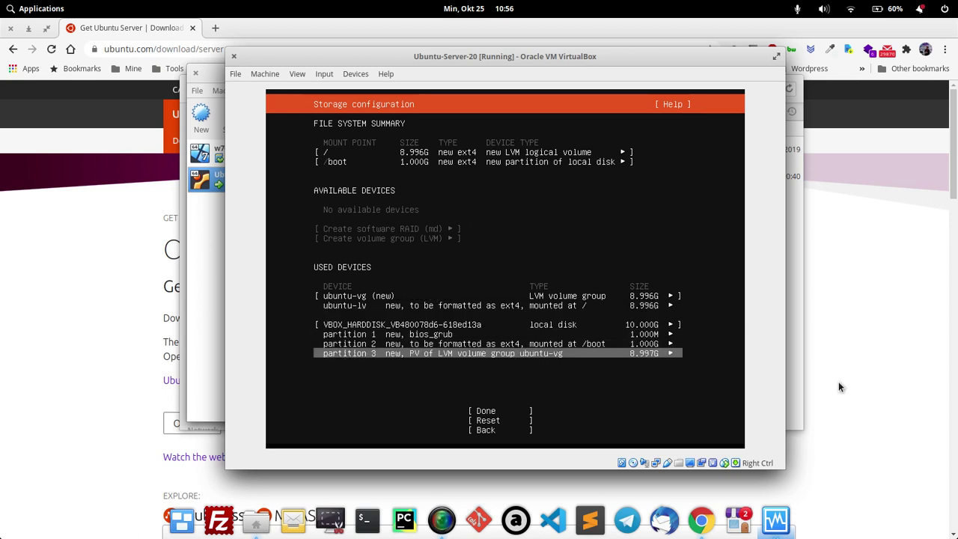
Accept the storage configuration and agree to format the disk and begin the installation
key("Up")
key("Return")
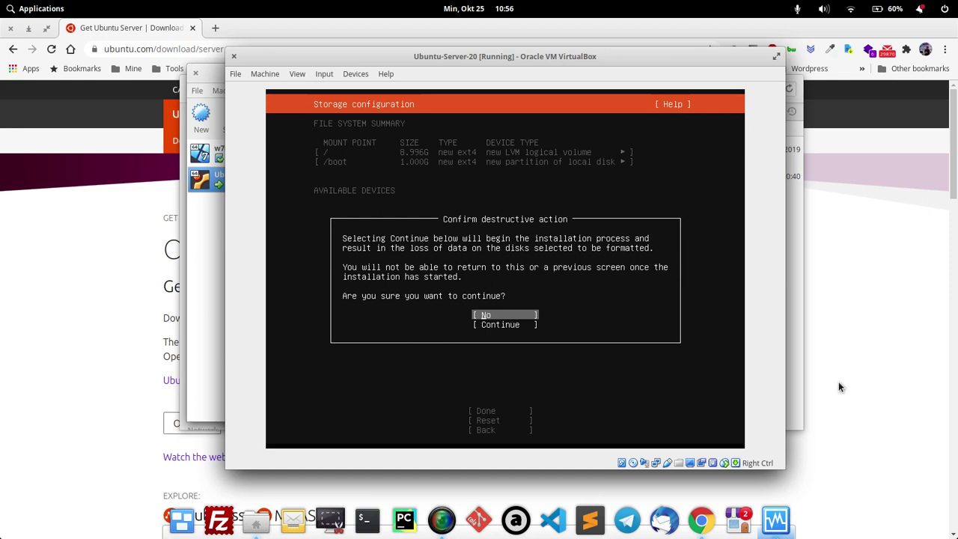
key("Down")
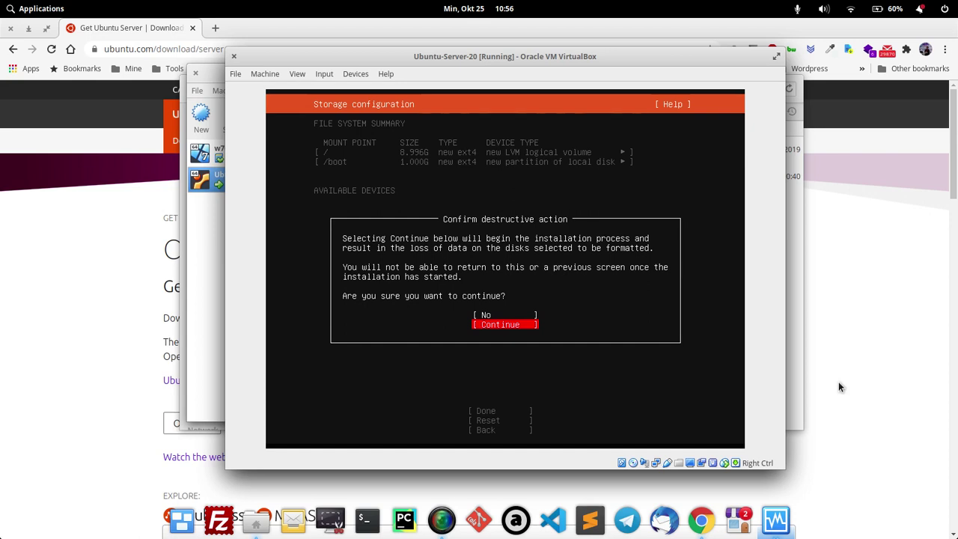
key("Return")
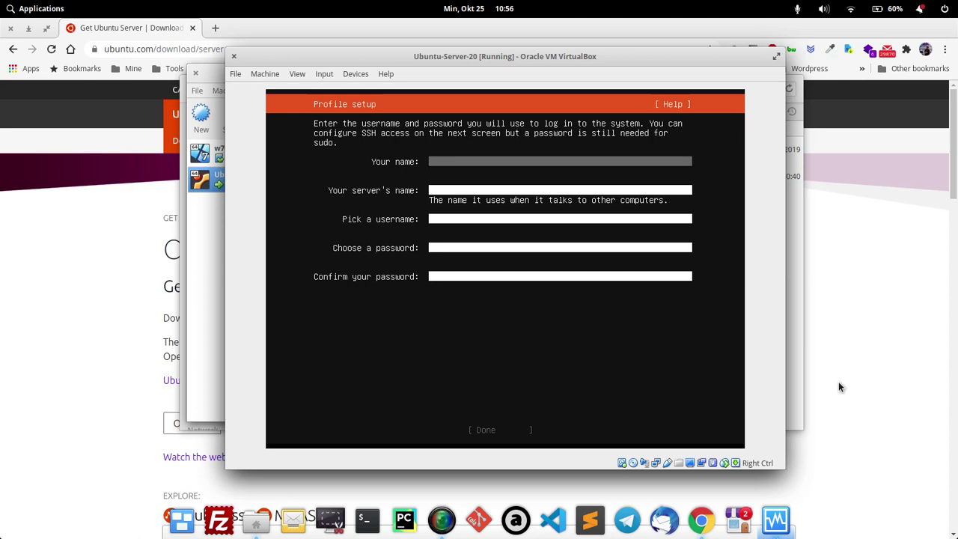
Fill in the profile with the user's name, the server name ubuntu20server and the account username
type("aris")
key("Tab")
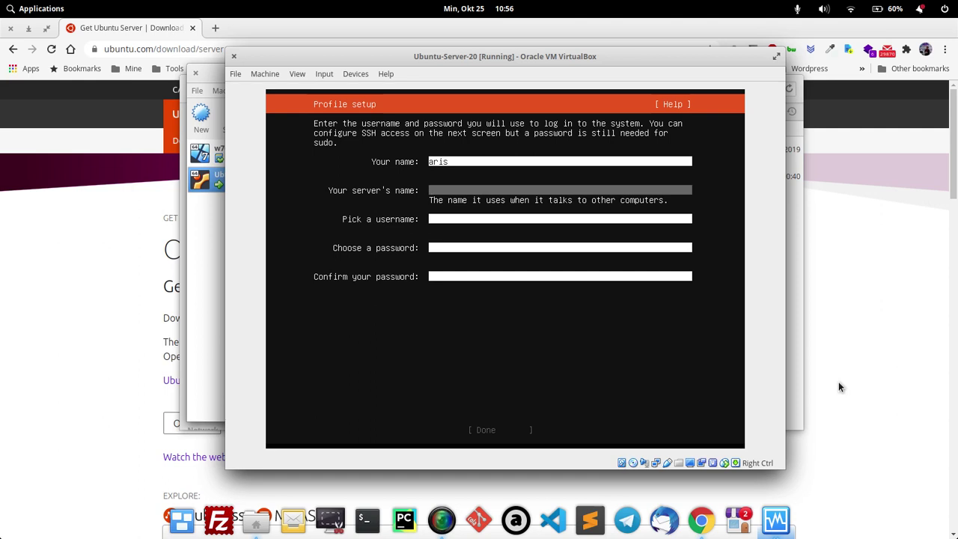
type("ubuntu20server")
key("Tab")
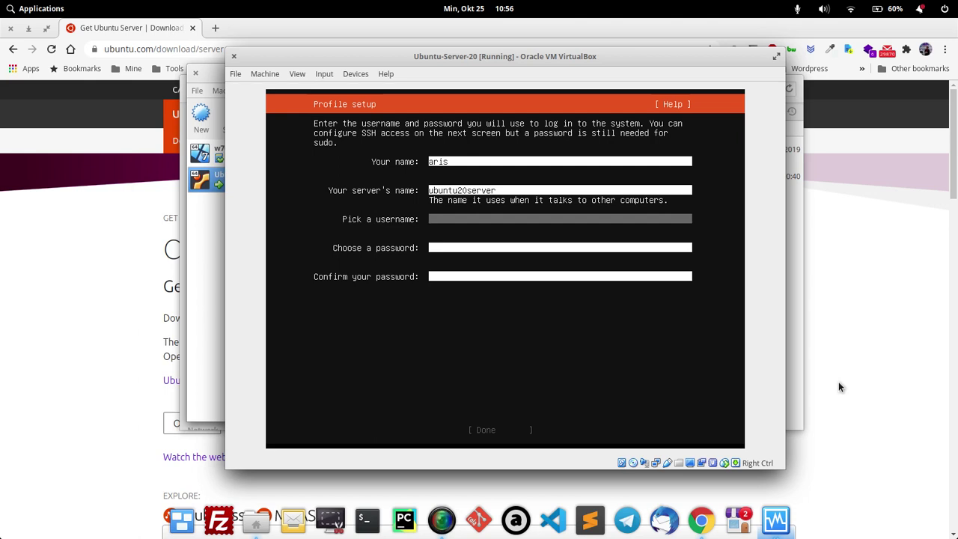
type("aris")
key("Tab")
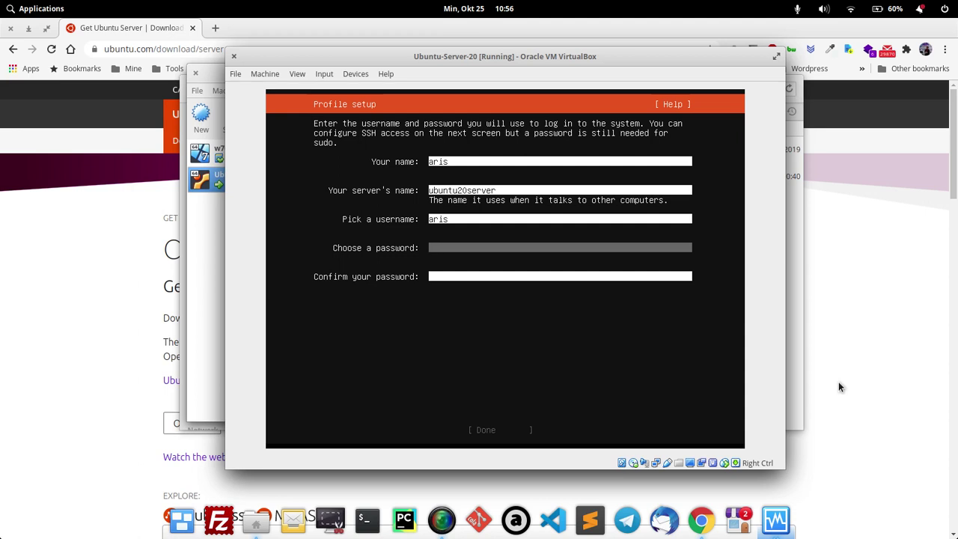
Enter and repeat the account password, and submit the profile setup
type("****")
key("Tab")
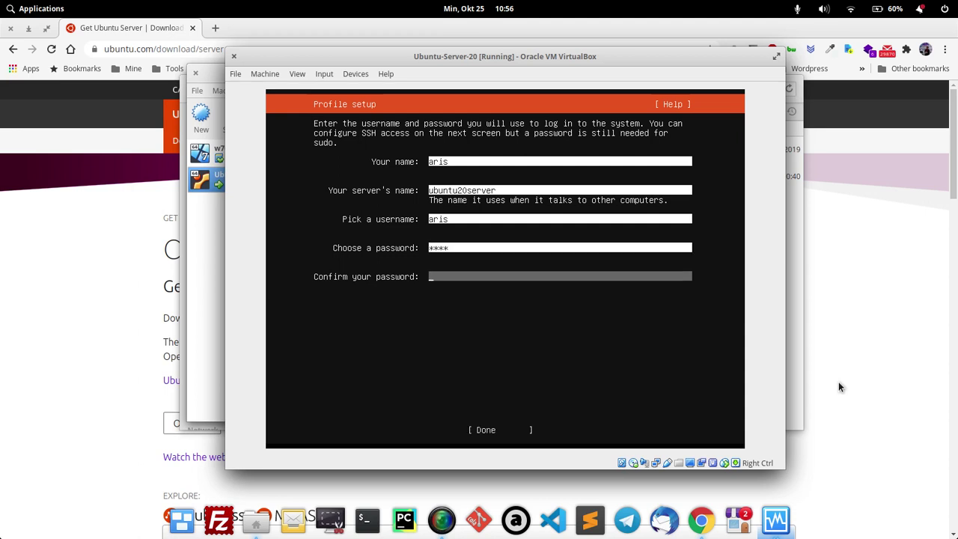
type("****")
key("Tab")
key("Return")
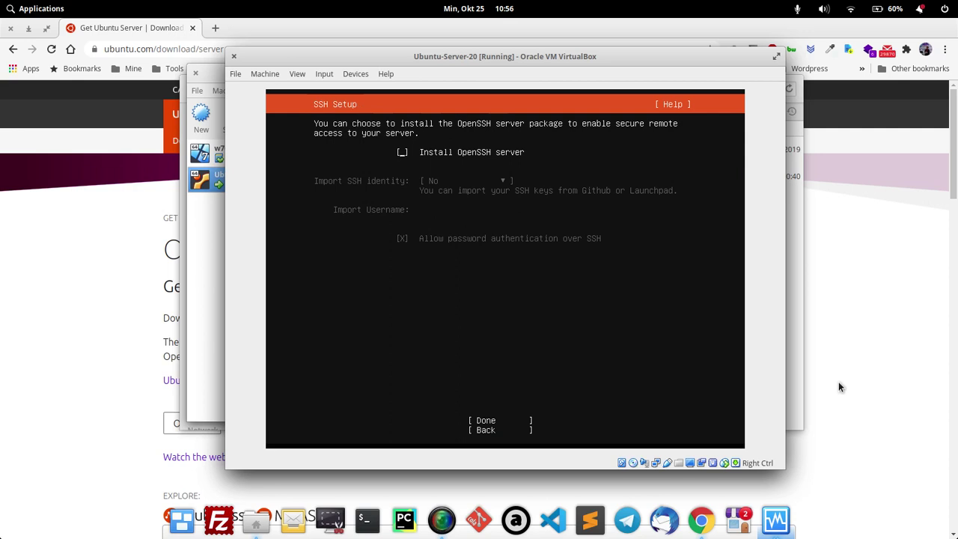
Enable installation of the OpenSSH server, leave the SSH identity import at No, and continue
key("space")
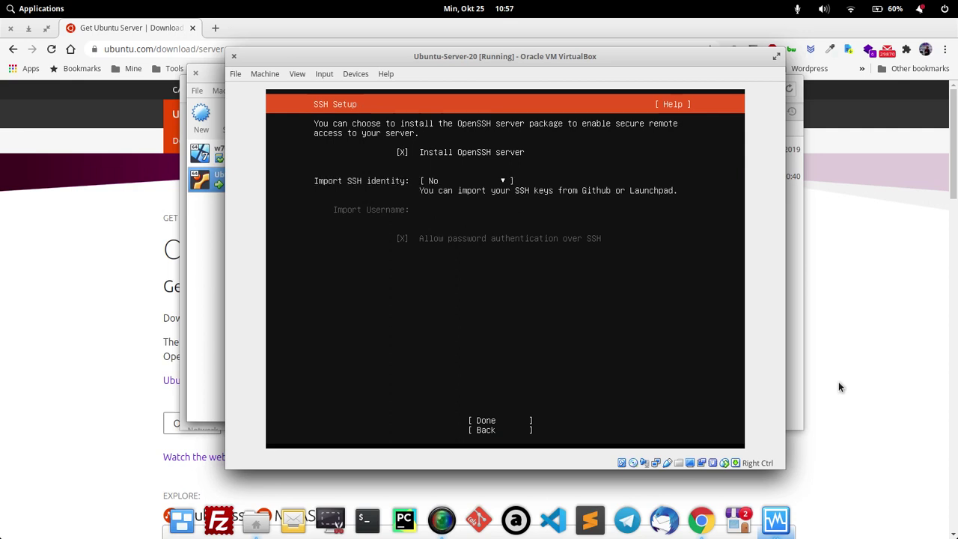
key("Tab")
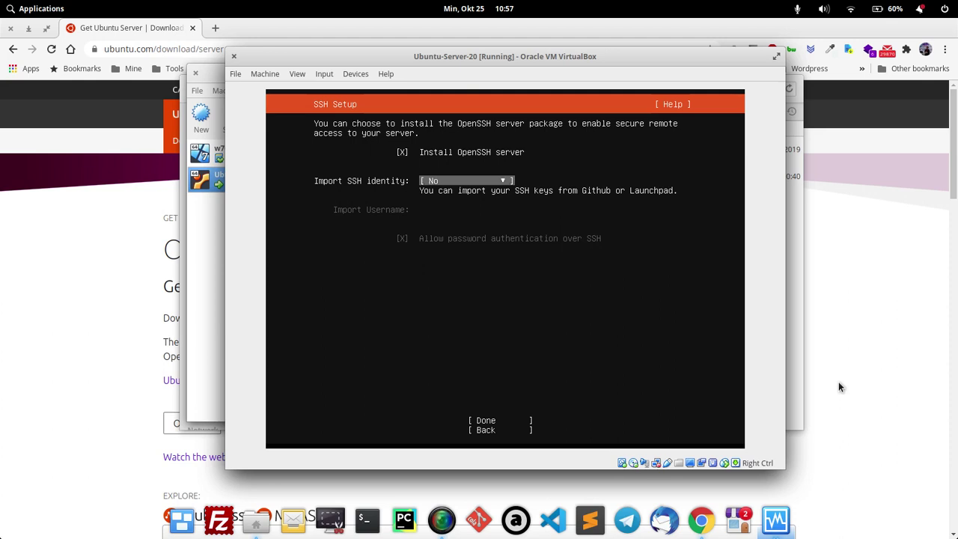
key("Tab")
key("Return")
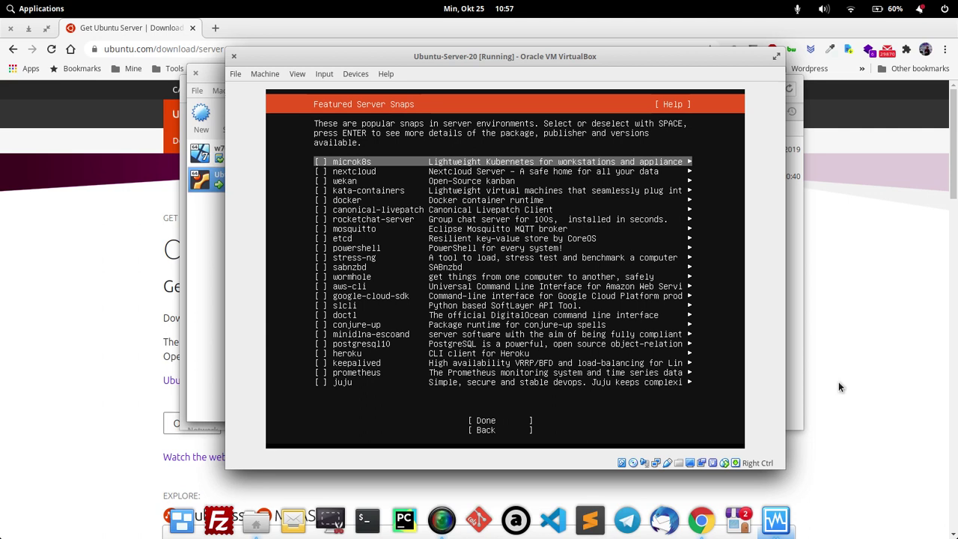
Look through the featured server snaps offered for installation
key("Down")
key("Down")
key("Down")
key("Down")
key("Down")
key("Down")
key("Down")
key("Down")
key("Down")
key("Down")
key("Down")
key("Down")
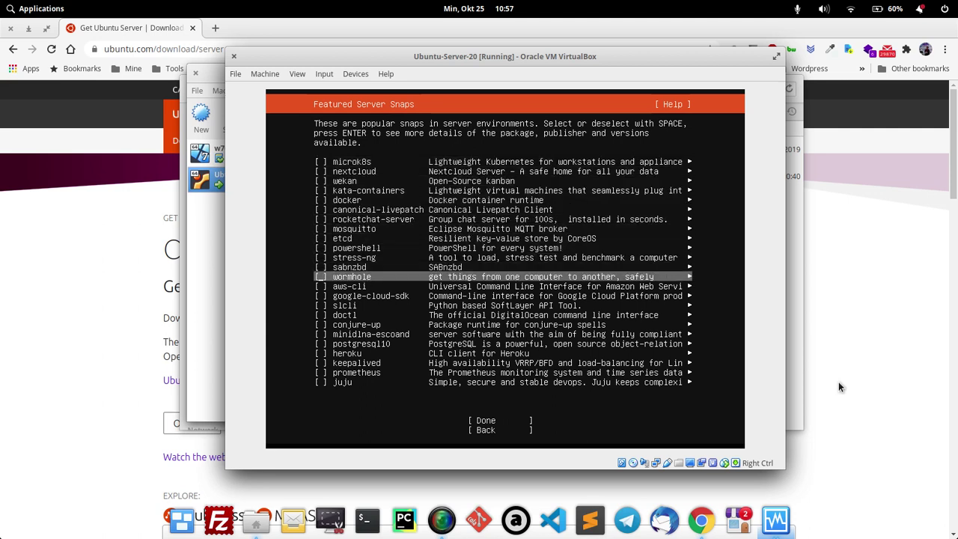
key("Up")
key("Up")
key("Up")
key("Up")
key("Up")
key("Up")
key("Up")
key("Up")
key("Up")
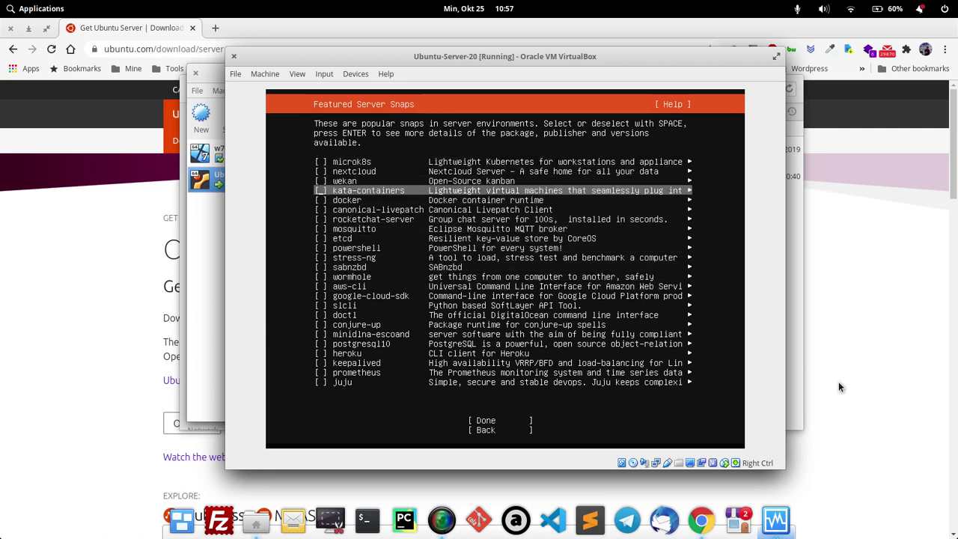
Continue the installation without selecting any featured server snaps
key("Tab")
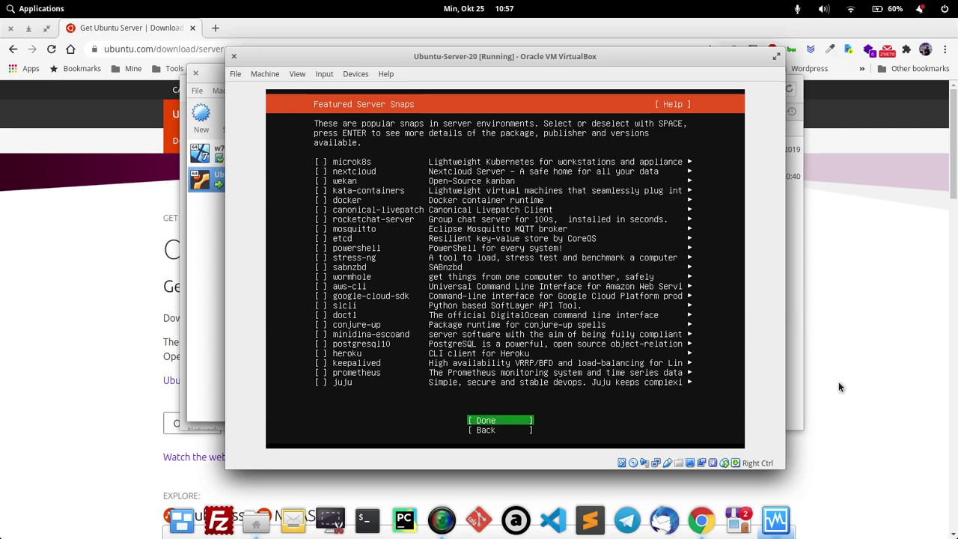
key("Return")
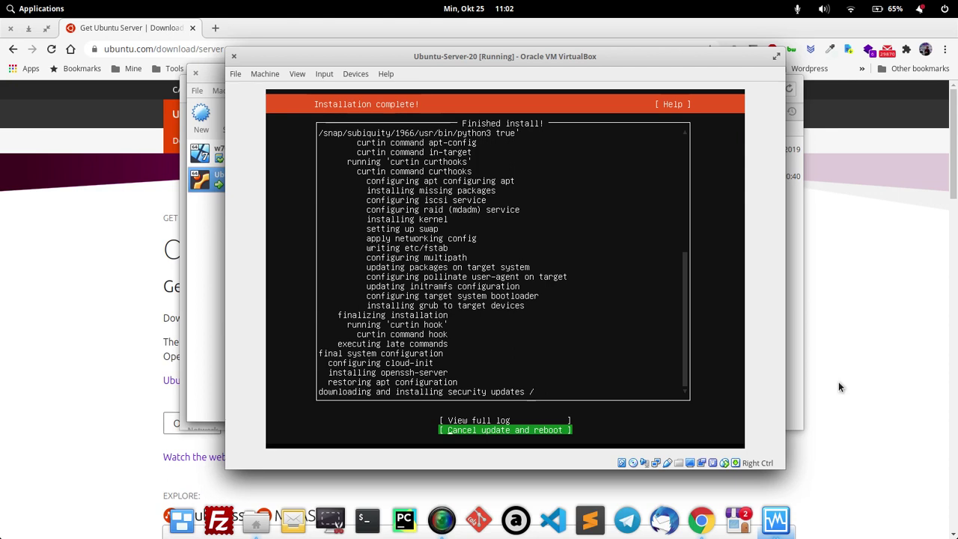
key("Up")
key("Down")
key("Up")
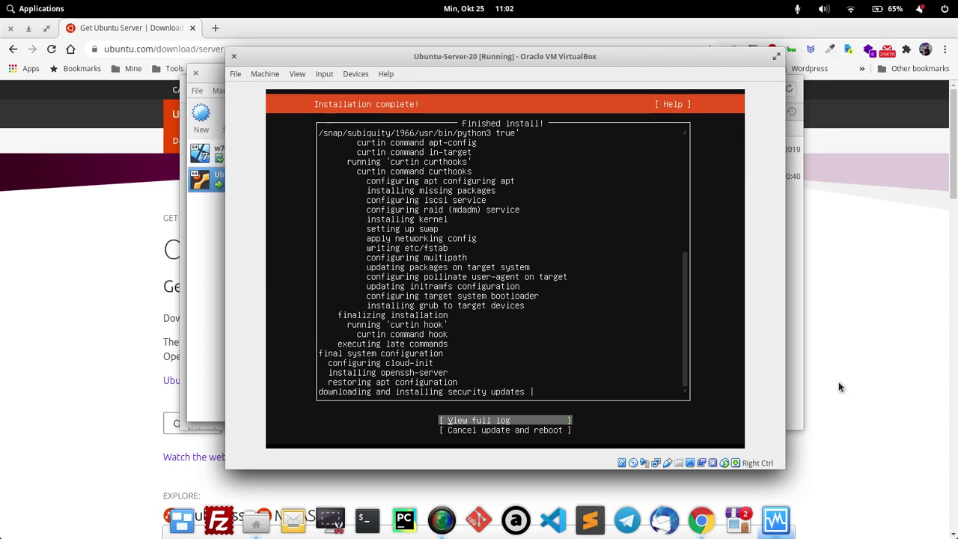
View the full installer log while the security updates are being installed, and close it
key("Down")
key("Up")
key("Down")
key("Up")
key("Down")
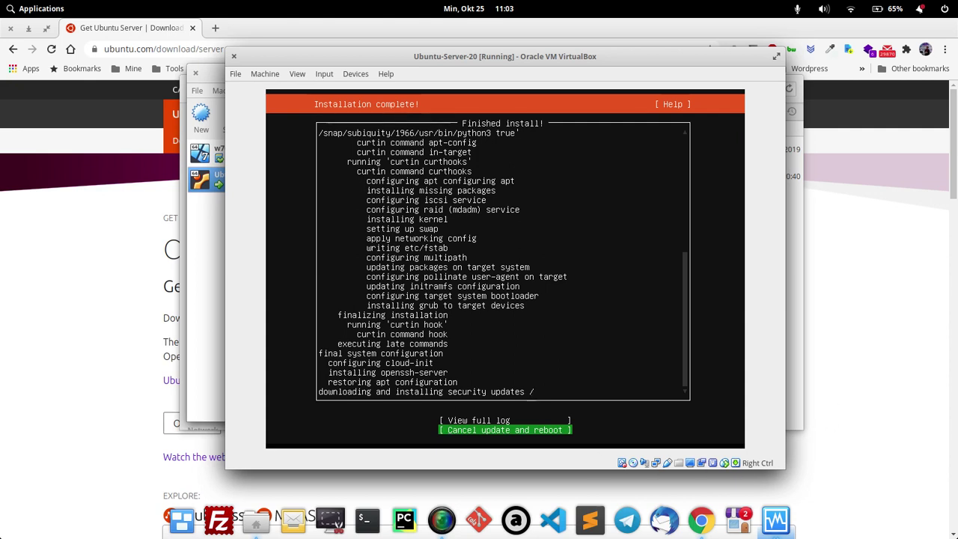
key("Up")
key("Return")
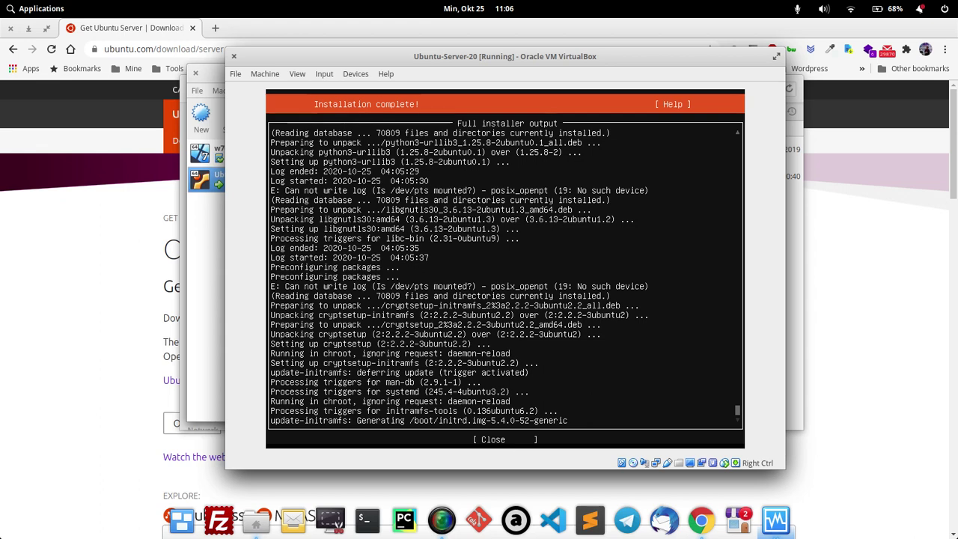
key("Tab")
key("Return")
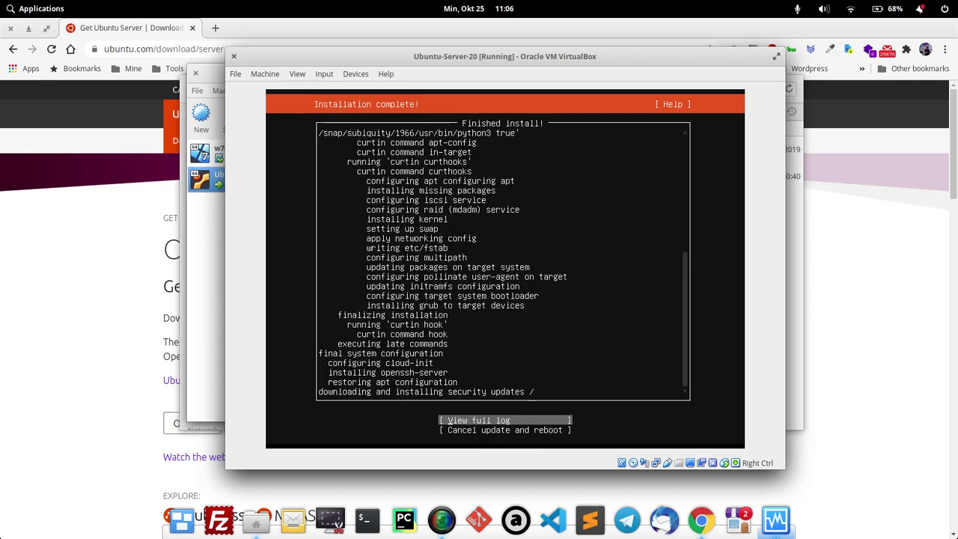
Cancel the security update and reboot the newly installed server
key("Tab")
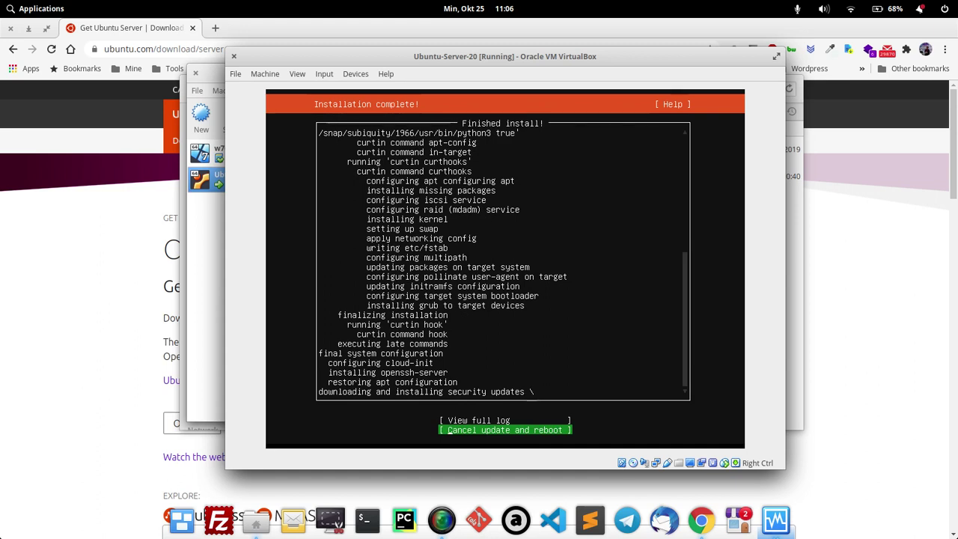
key("Return")
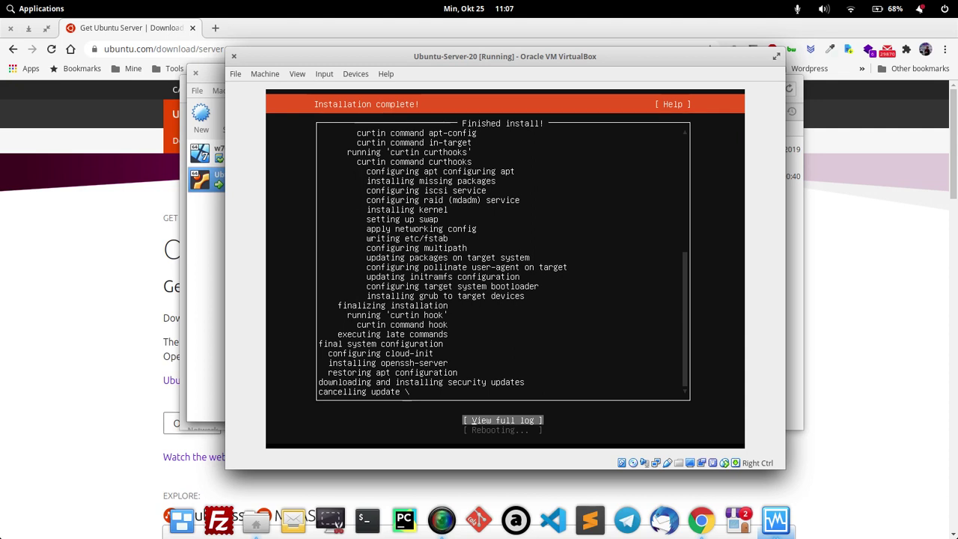
Check the full installer output during the update cancellation and return to the installation summary
key("Return")
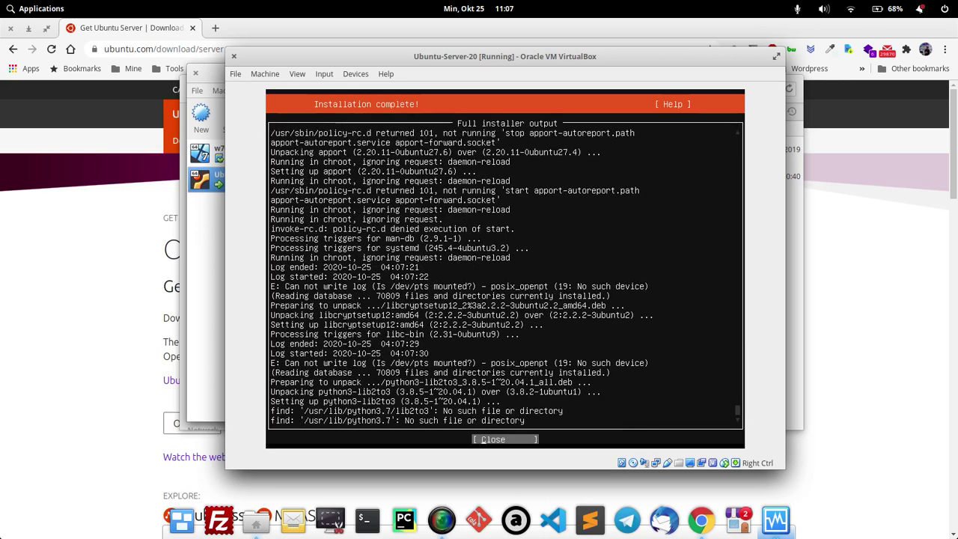
key("Return")
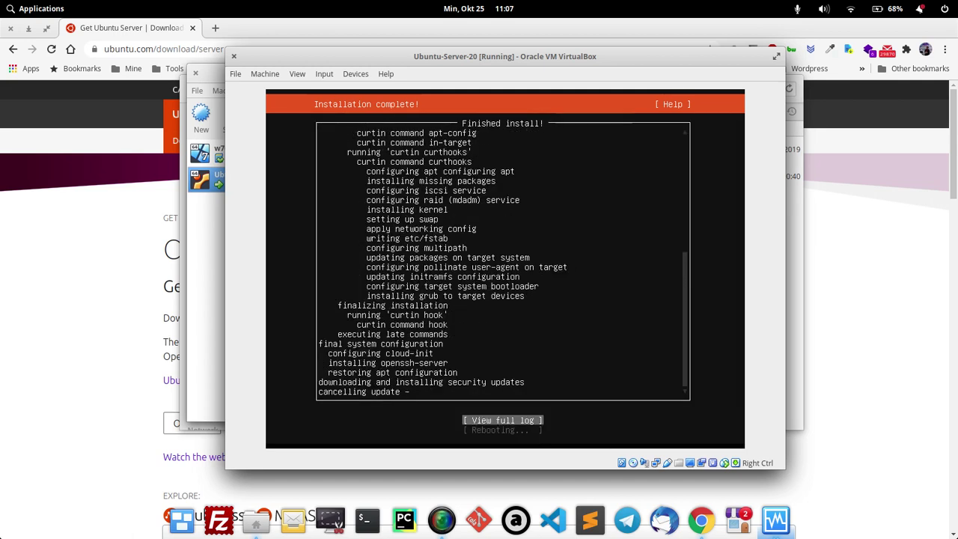
key("Return")
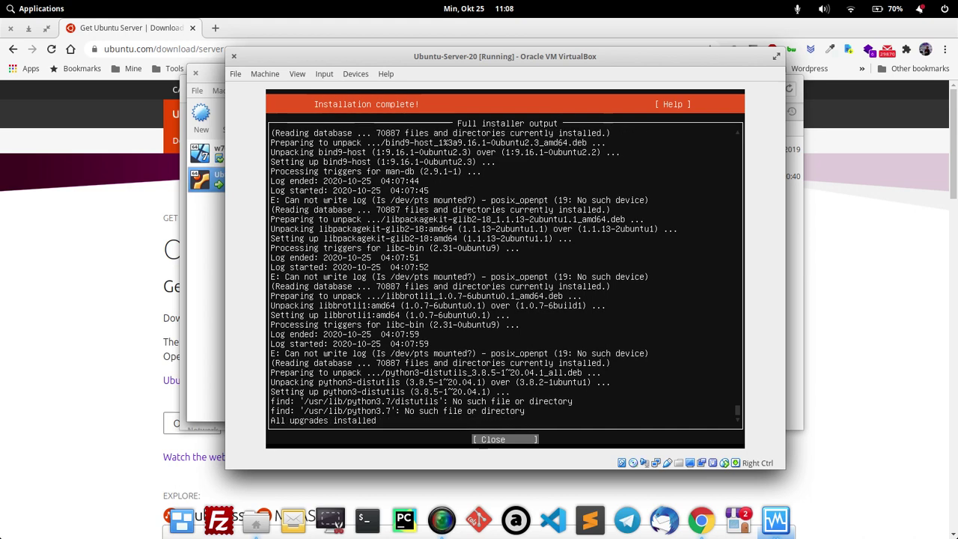
key("Return")
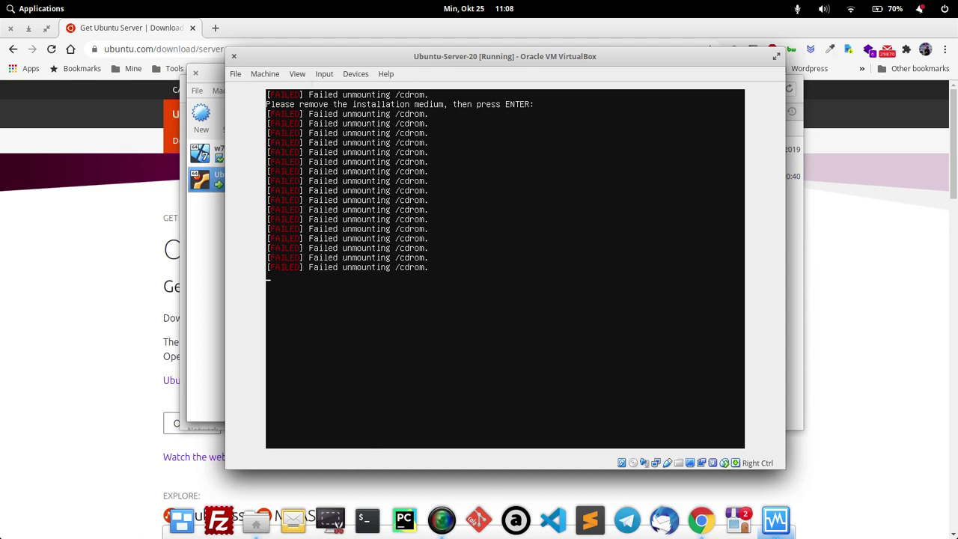
Try to shut down the running virtual machine by sending it the ACPI shutdown signal
left_click(258, 75)
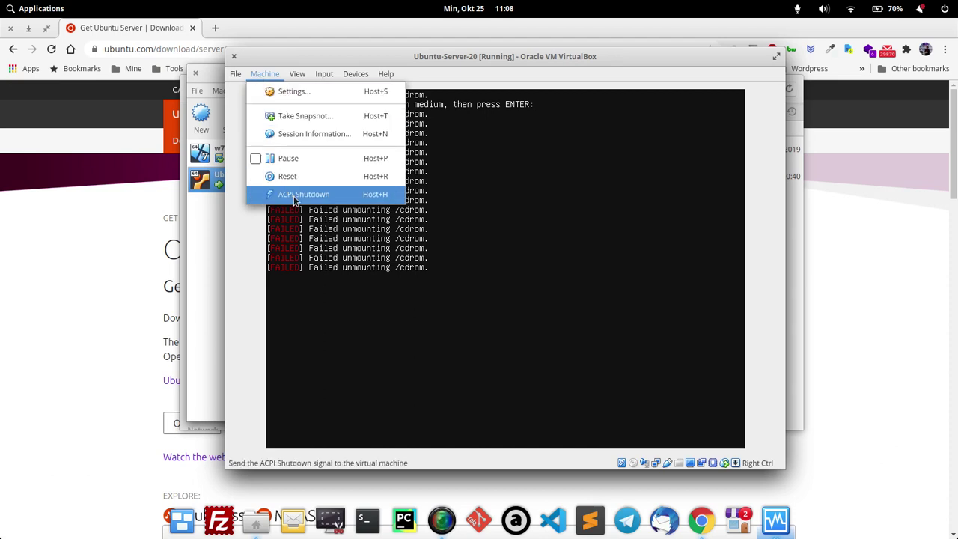
left_click(295, 199)
left_click(235, 73)
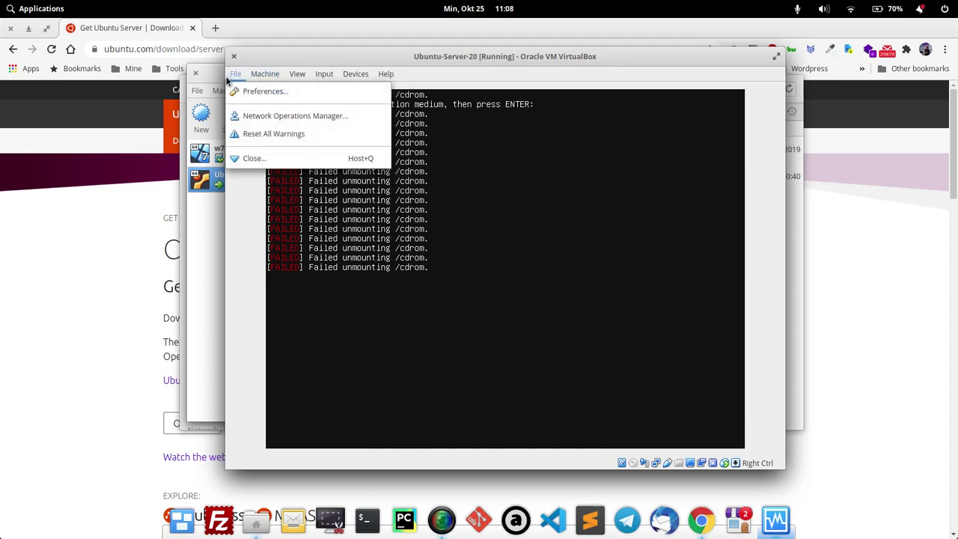
mouse_move(271, 73)
mouse_move(329, 75)
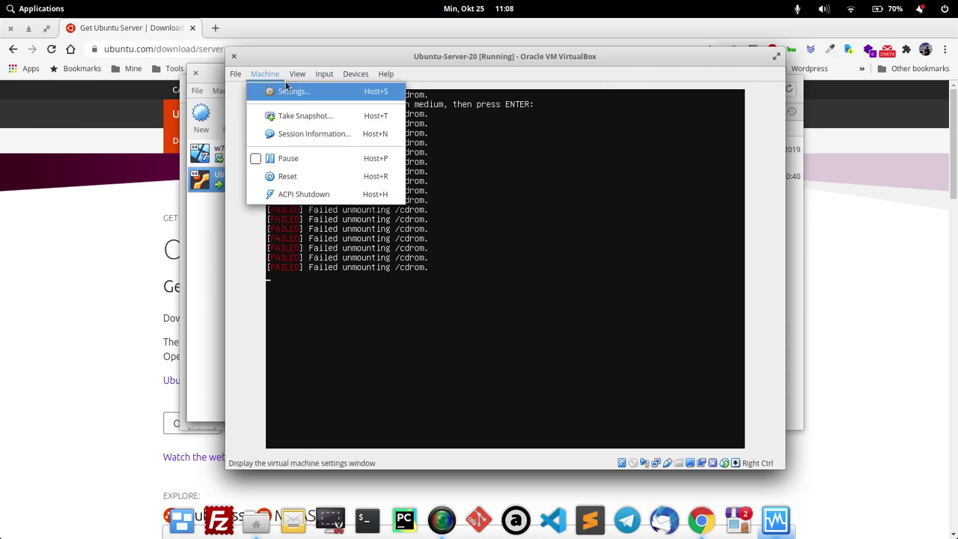
left_click(297, 195)
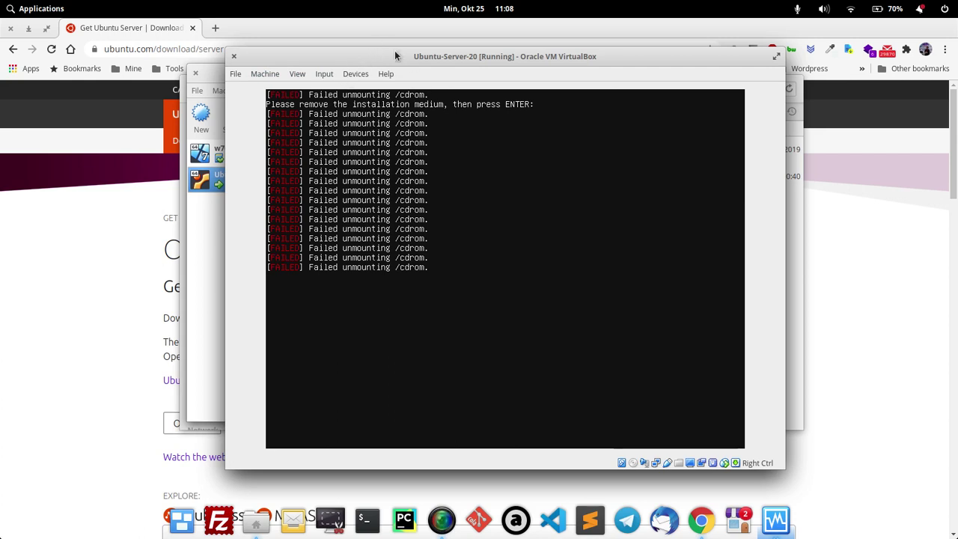
Close the Ubuntu-Server-20 virtual machine with the option to power off the machine
left_click_drag(394, 51, 455, 49)
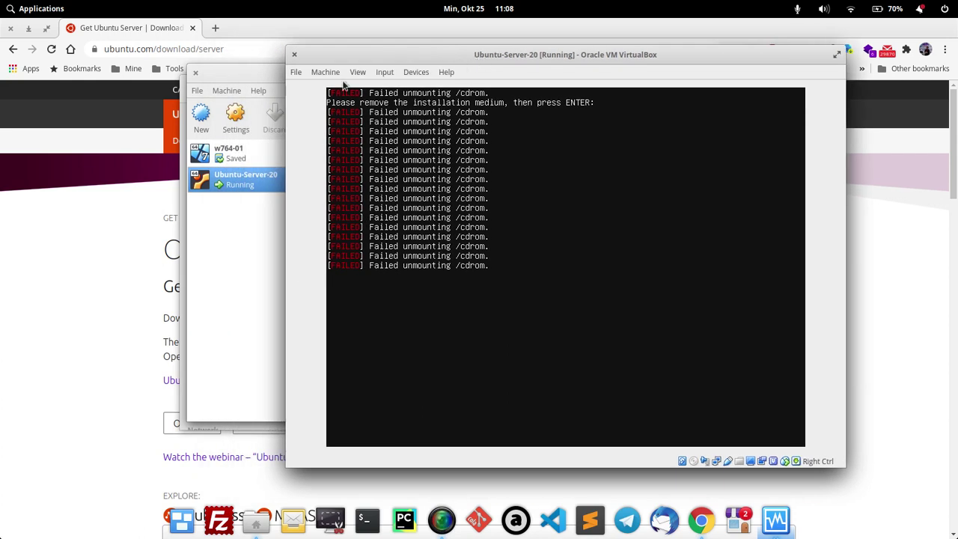
left_click(294, 54)
left_click(557, 256)
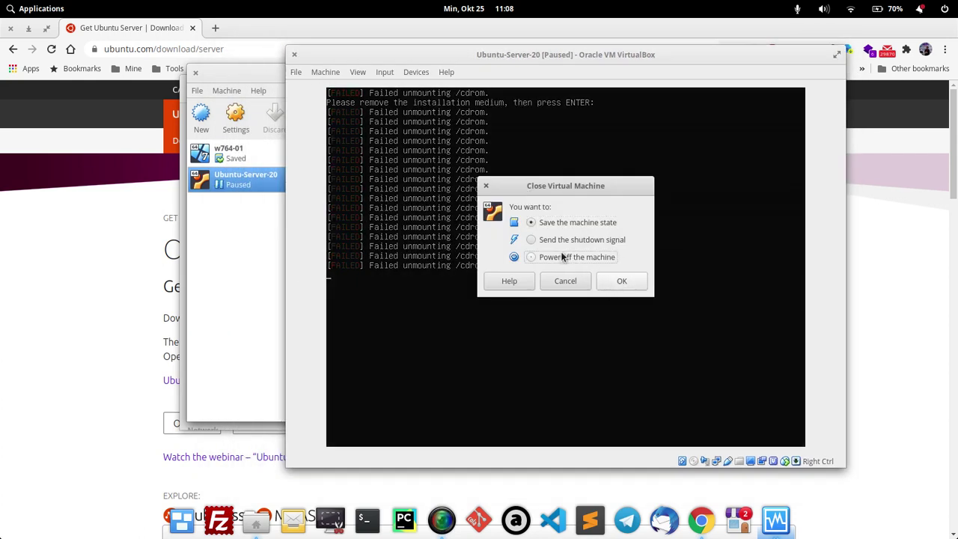
left_click(624, 281)
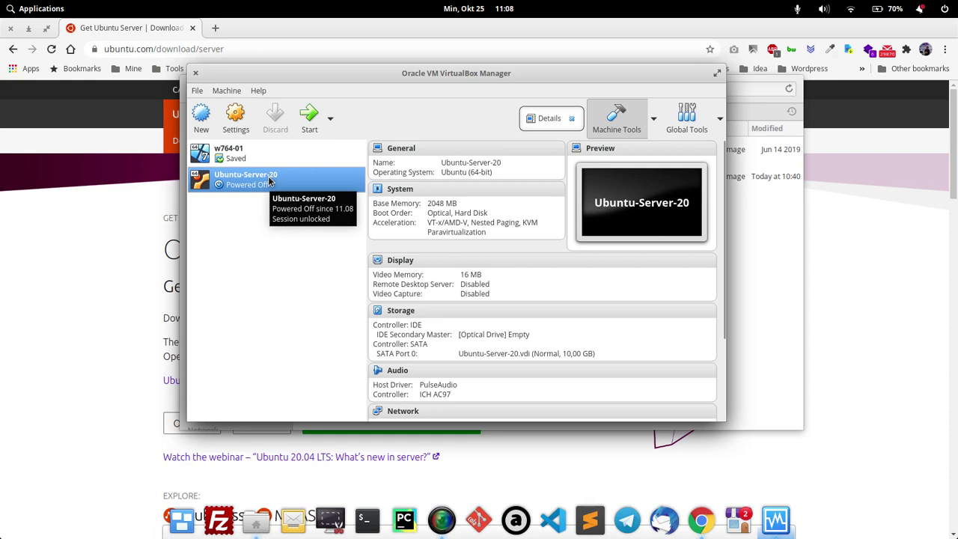
In Ubuntu-Server-20's system settings, move Optical below Hard Disk in the boot order
right_click(269, 181)
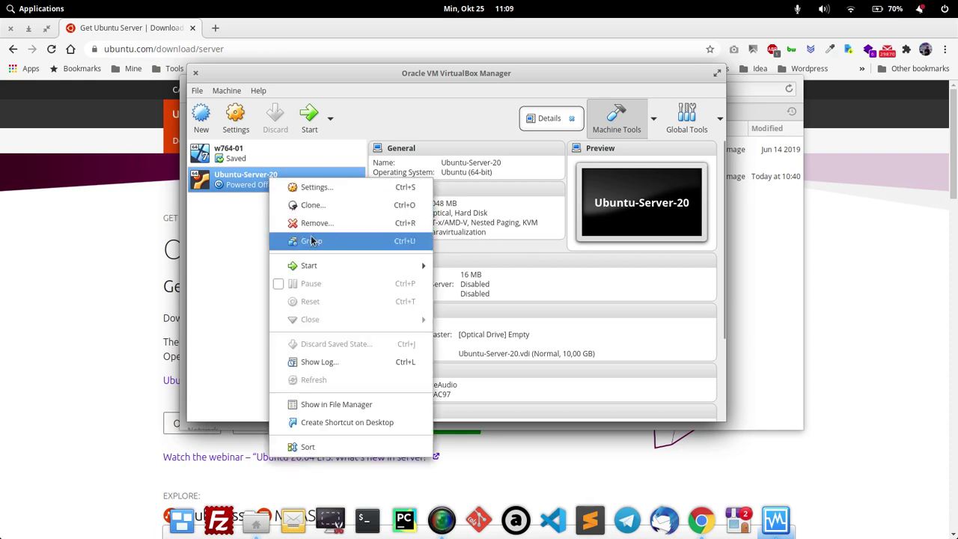
left_click(319, 193)
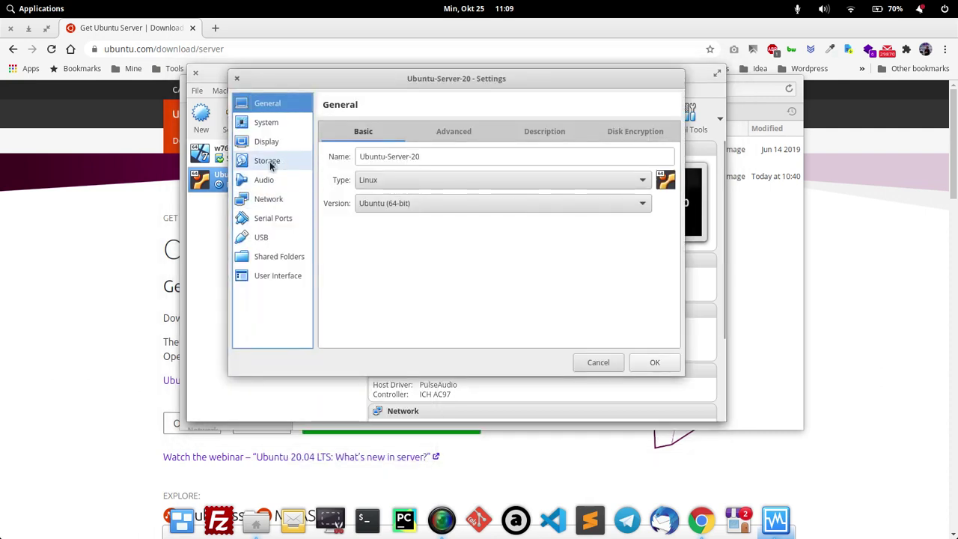
left_click(268, 124)
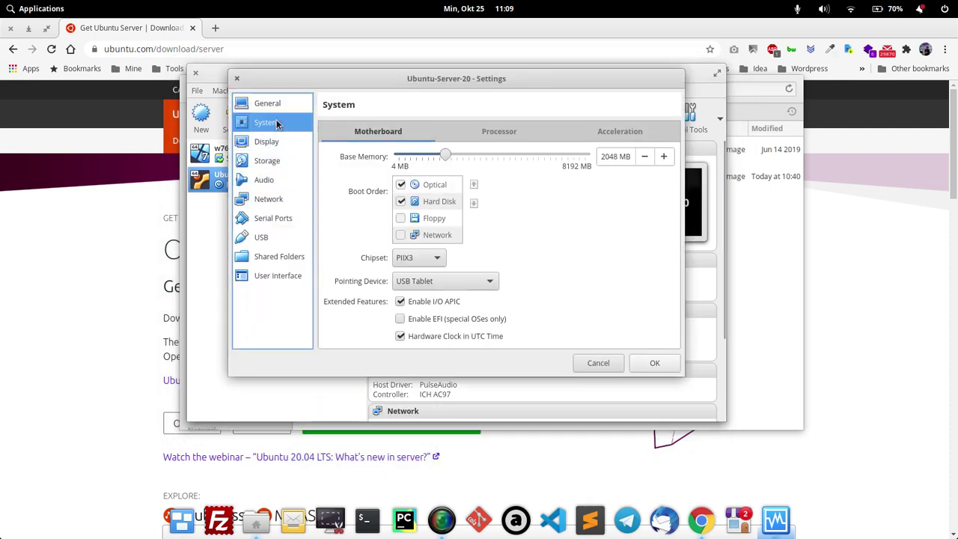
left_click(434, 185)
left_click(476, 205)
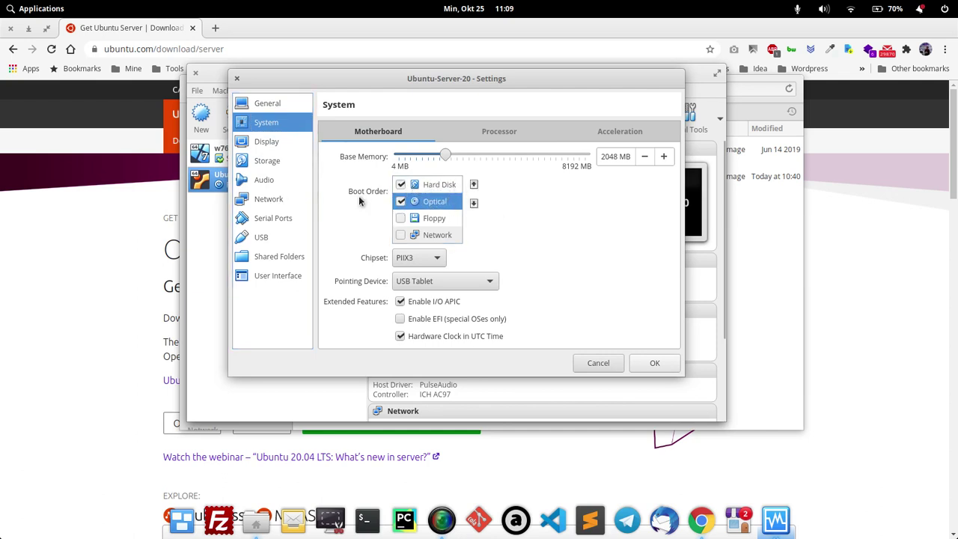
Check the disc options of the IDE optical drive in the storage settings, and save the virtual machine's settings
left_click(272, 161)
left_click(371, 157)
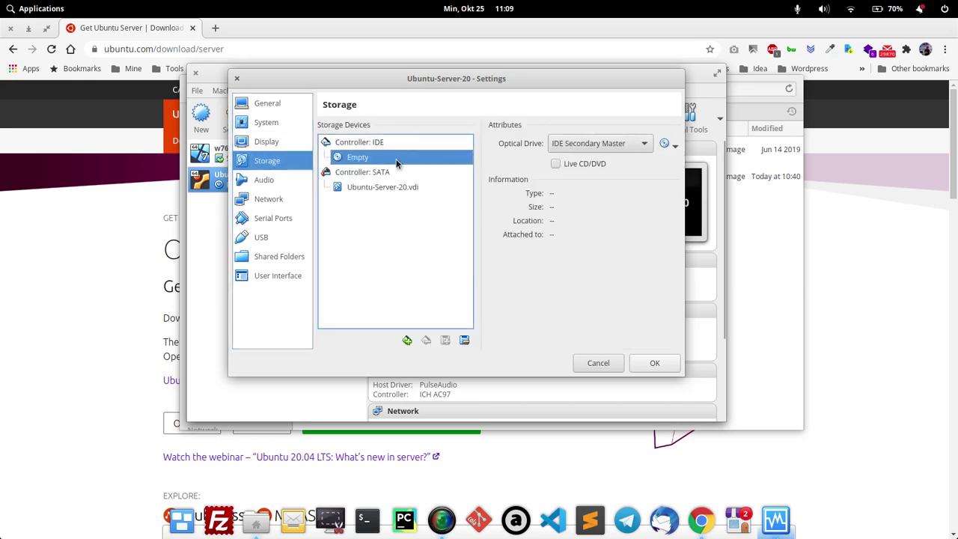
left_click(666, 144)
left_click(586, 238)
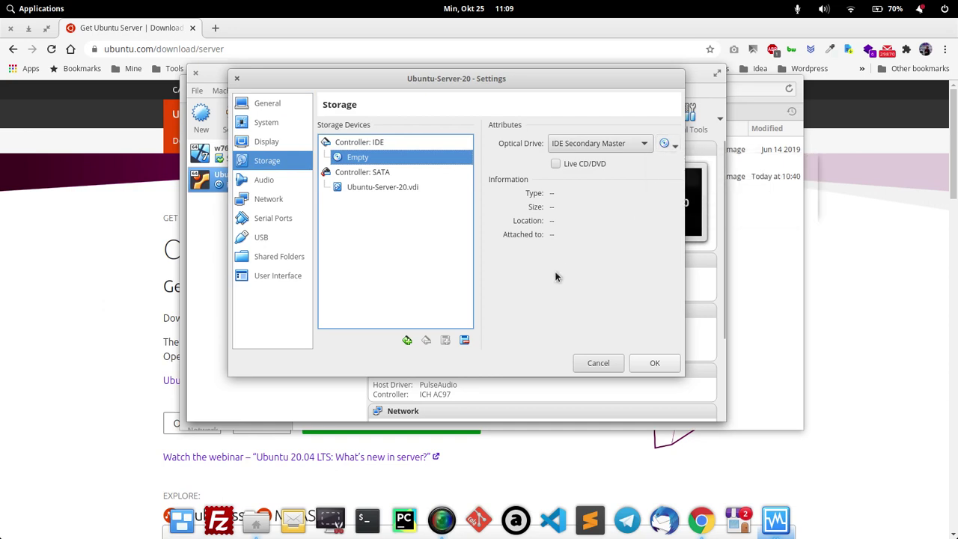
left_click(654, 363)
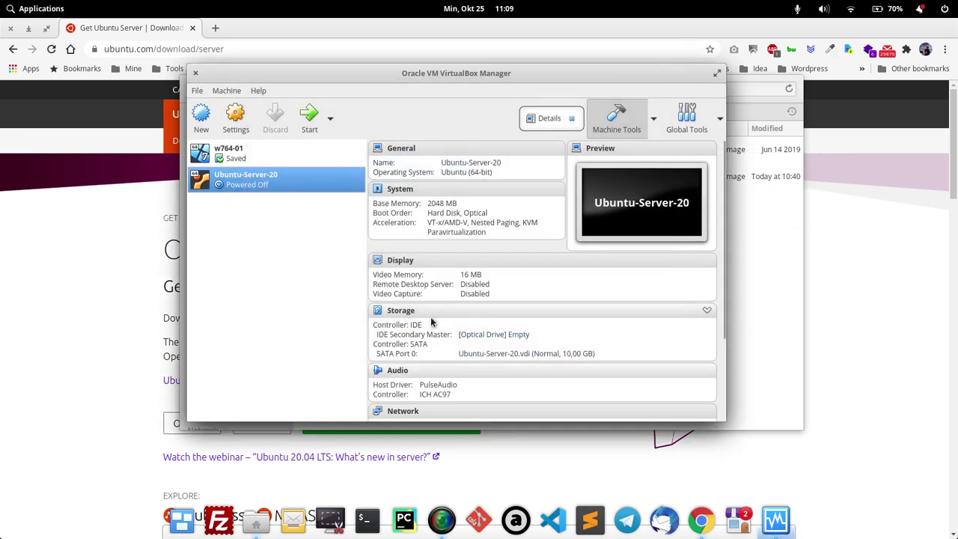
Start the Ubuntu-Server-20 virtual machine and log in with the account's username and password
left_click(309, 120)
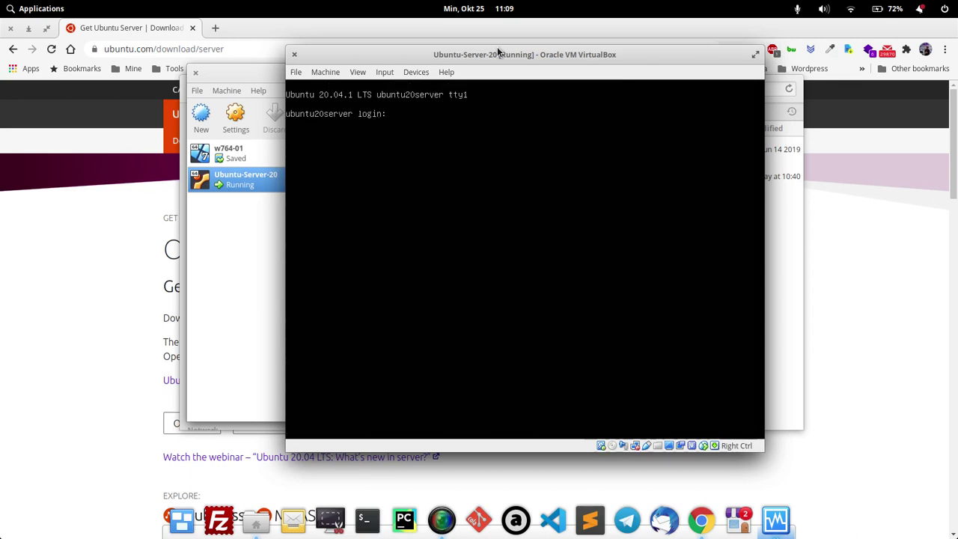
type("aris")
key("Return")
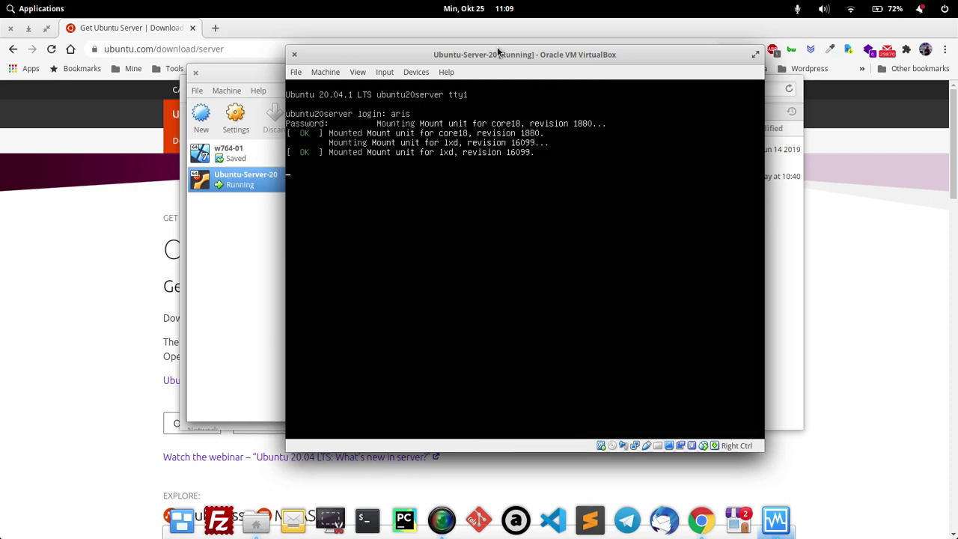
key("Return")
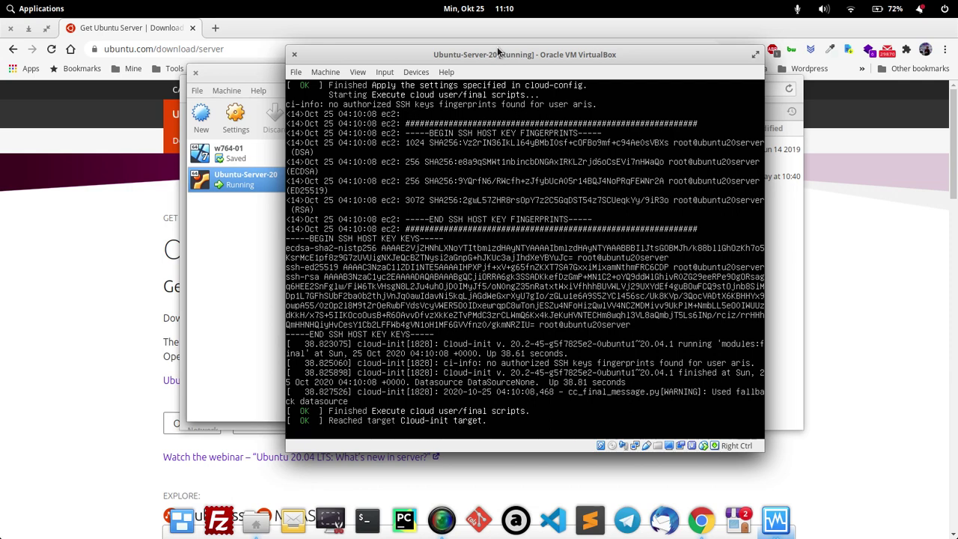
Return to the shell prompt and clear the boot messages from the terminal
key("ctrl+c")
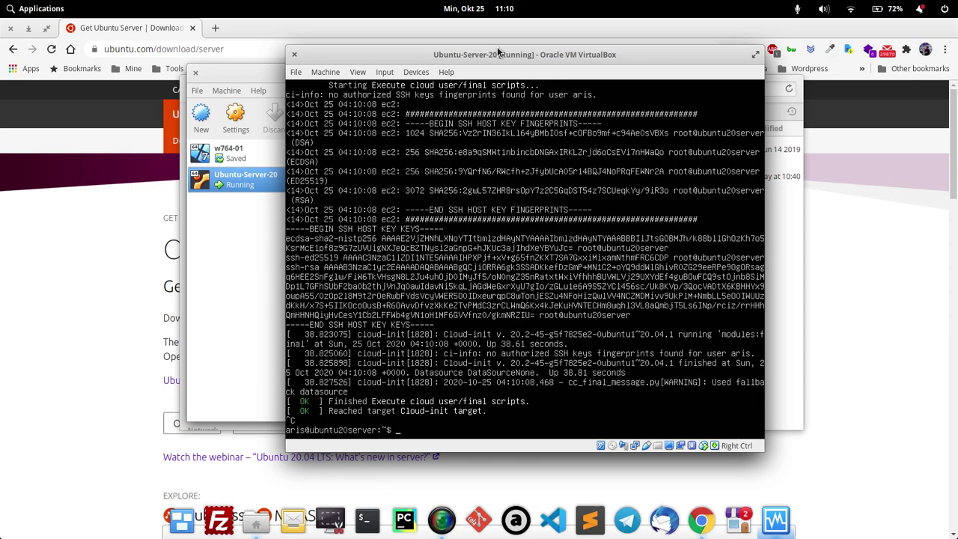
type("clear")
key("Return")
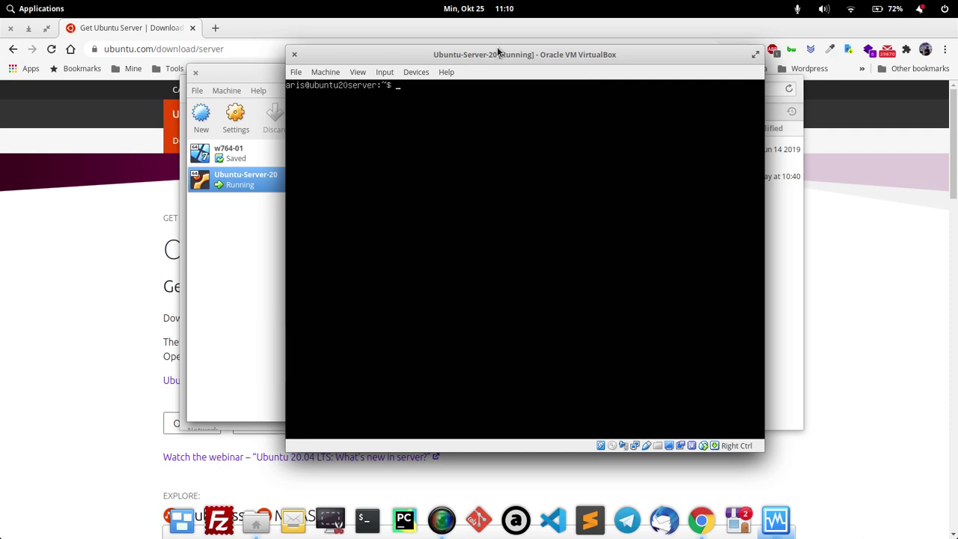
type("sudo apt updatee")
key("Return")
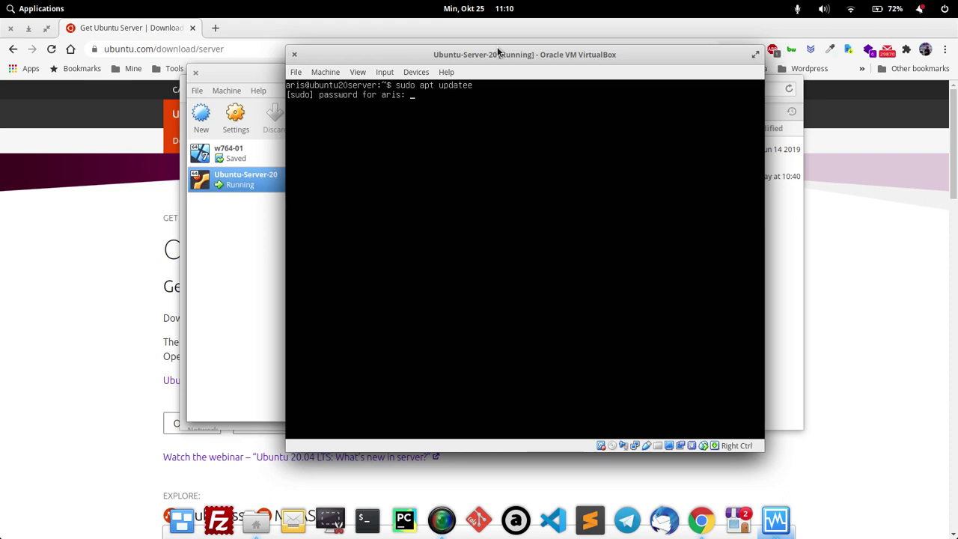
key("ctrl+c")
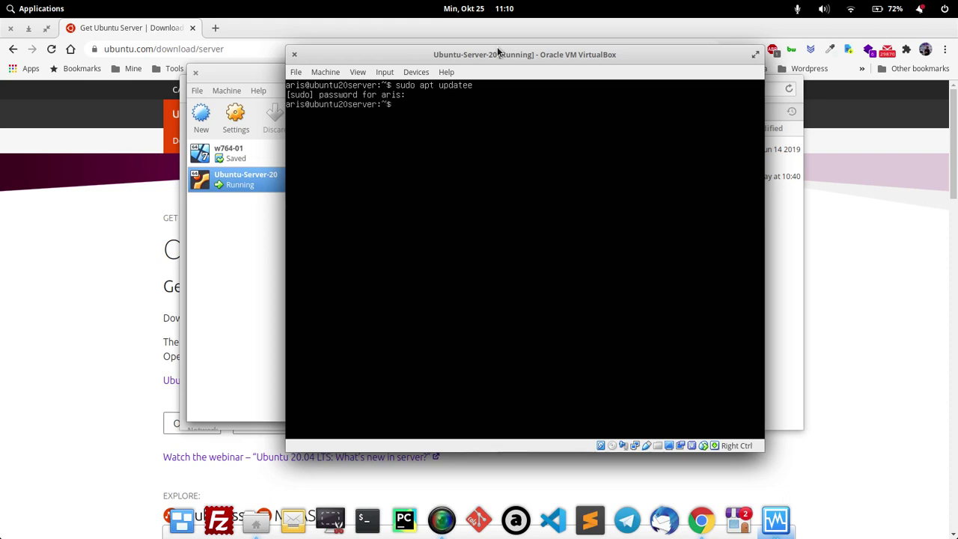
Refresh the server's package lists with "sudo apt update", entering the account password for sudo
key("Up")
key("BackSpace")
key("Return")
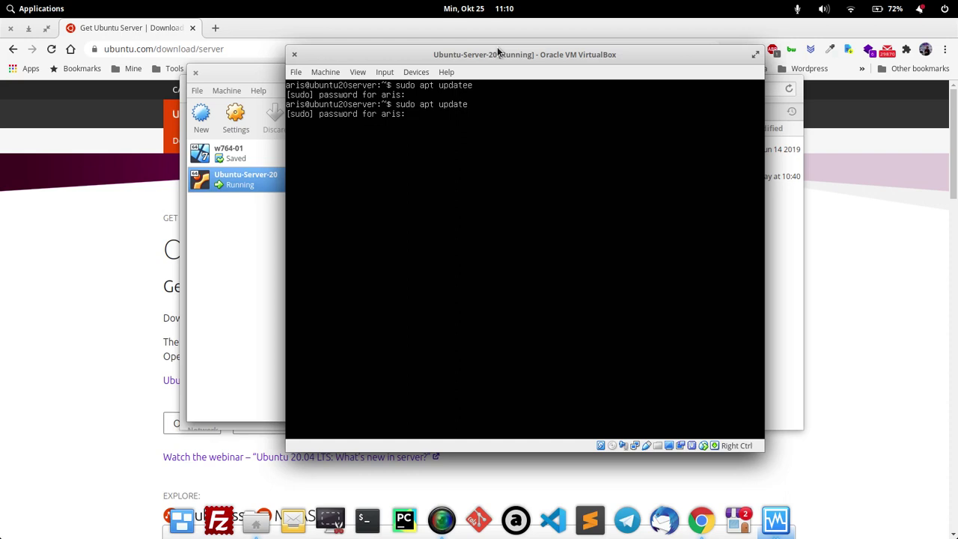
key("Return")
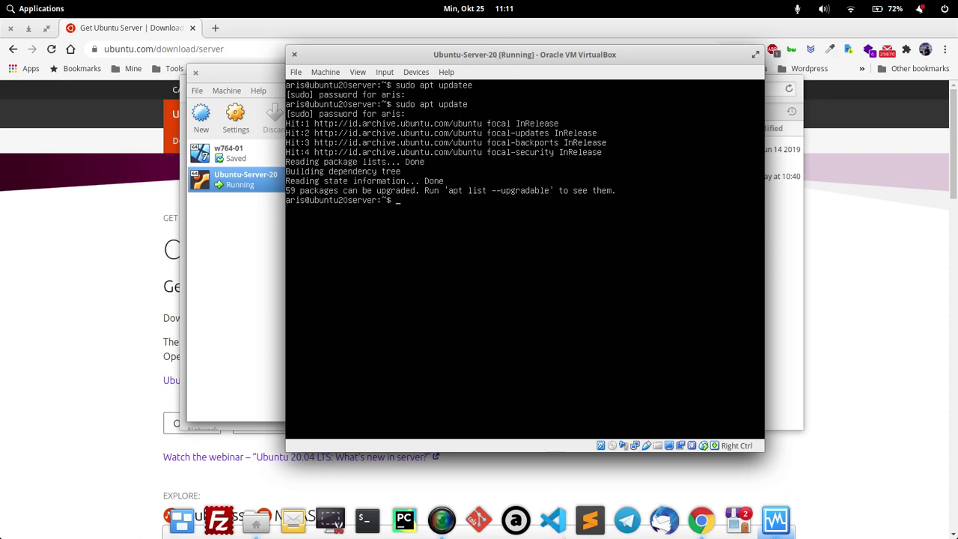
left_click(441, 523)
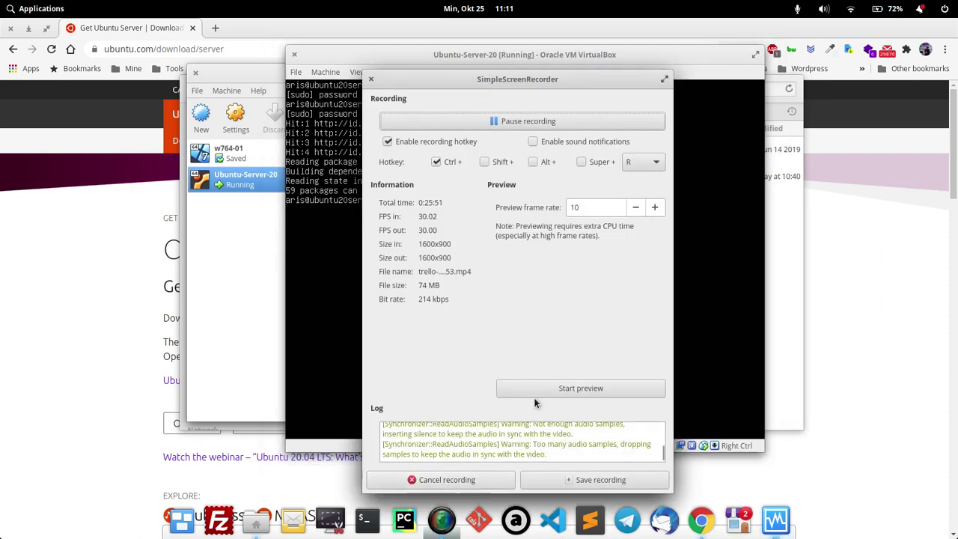